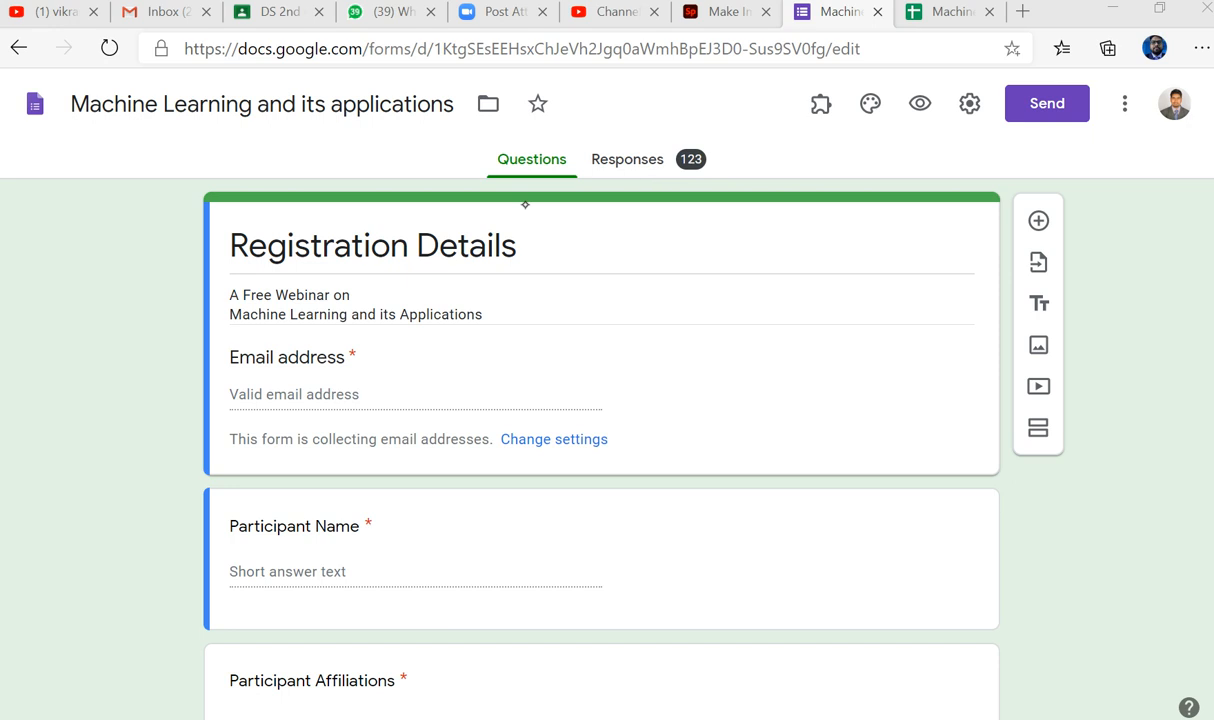
Examine the registration form's questions and the summary of its collected responses
click(527, 160)
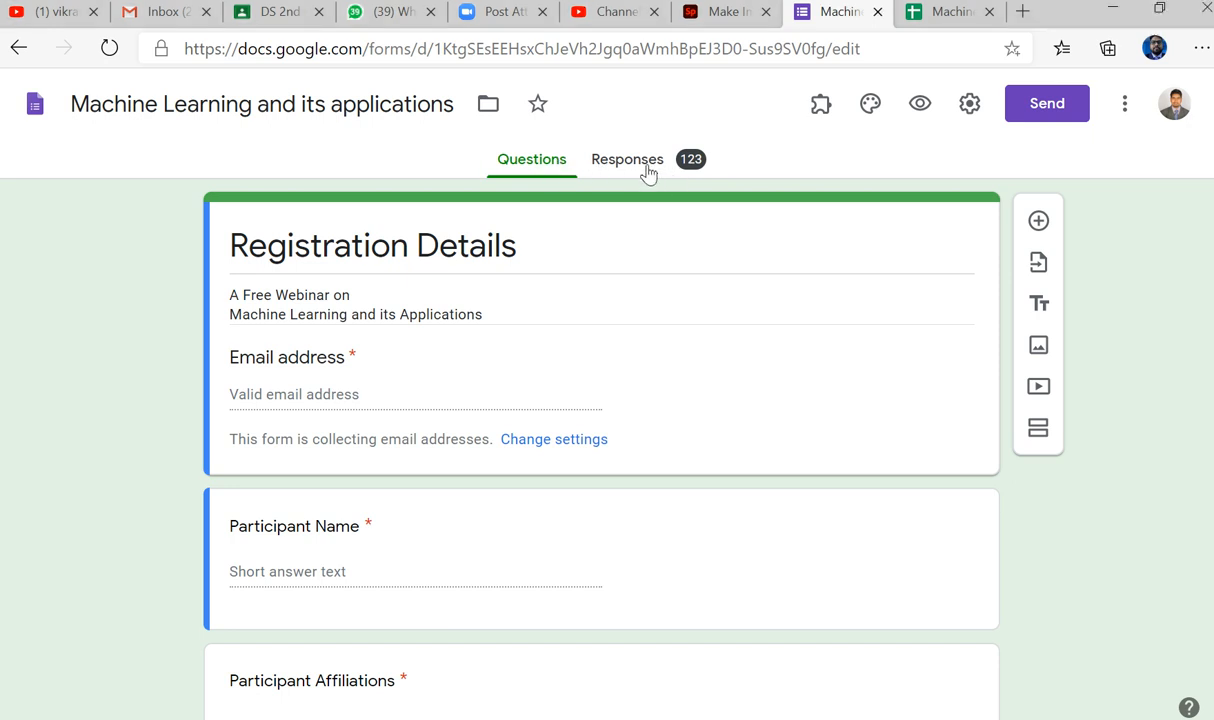
scroll(647, 172, down, 5)
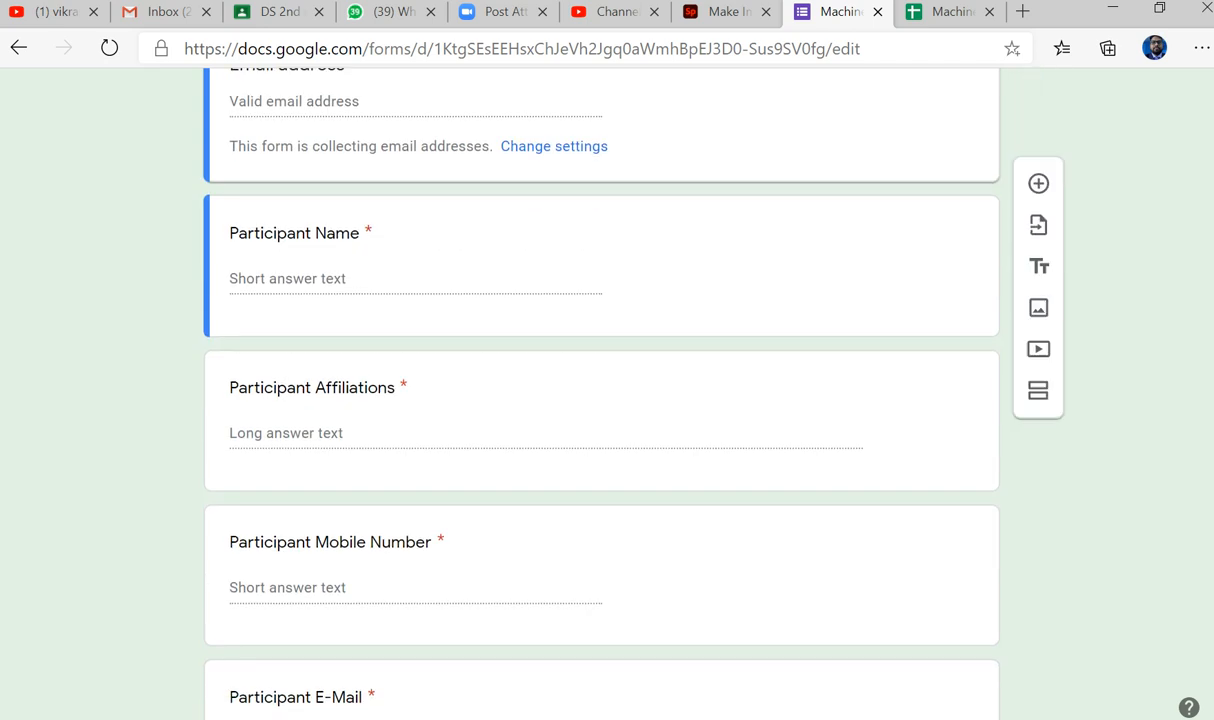
scroll(1097, 528, down, 2)
scroll(1097, 528, up, 7)
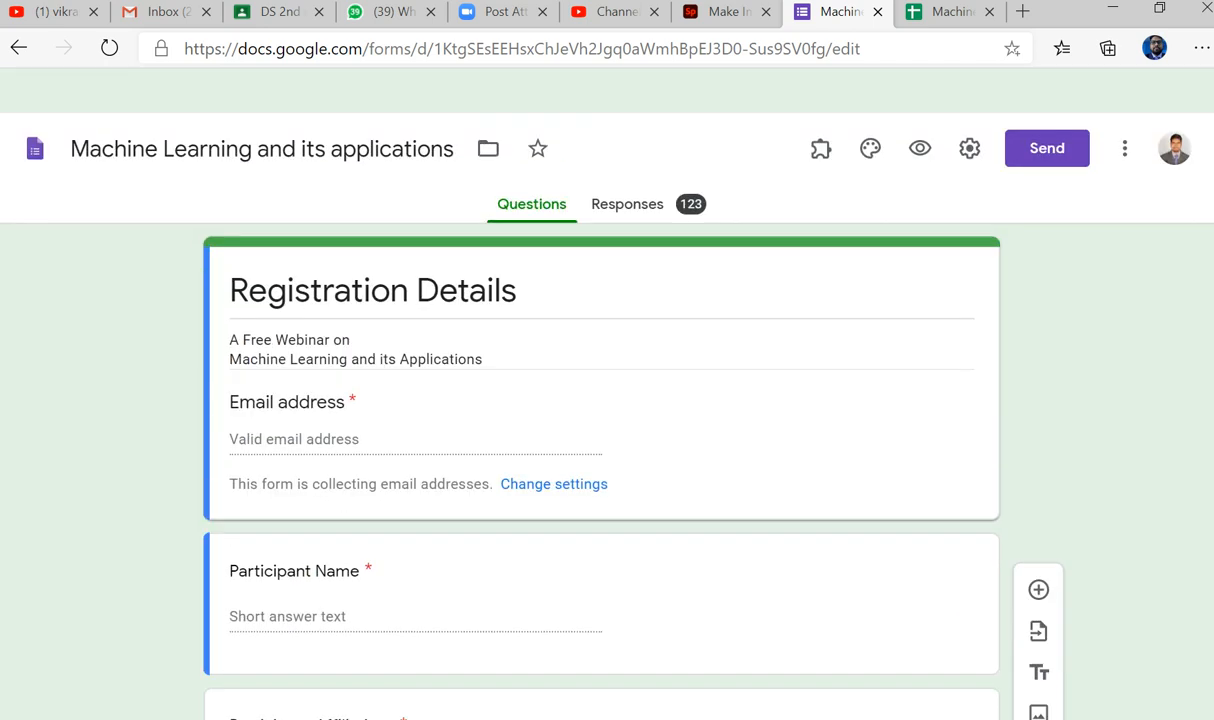
click(628, 160)
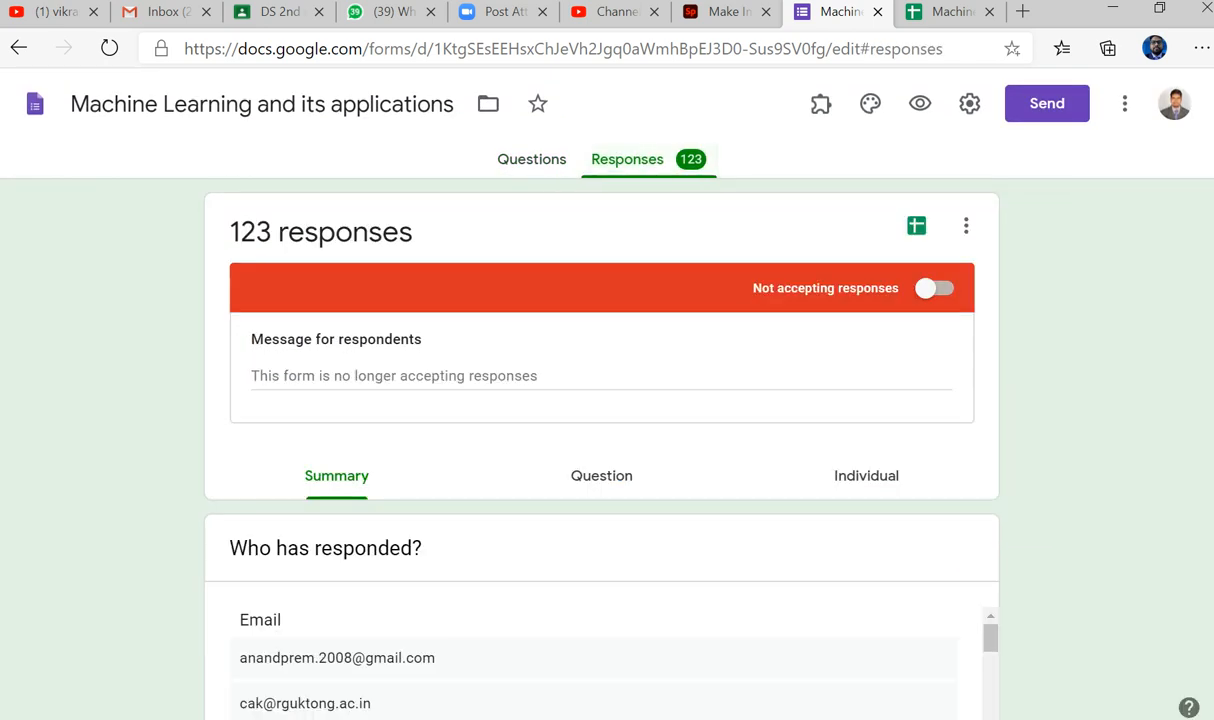
scroll(600, 400, down, 8)
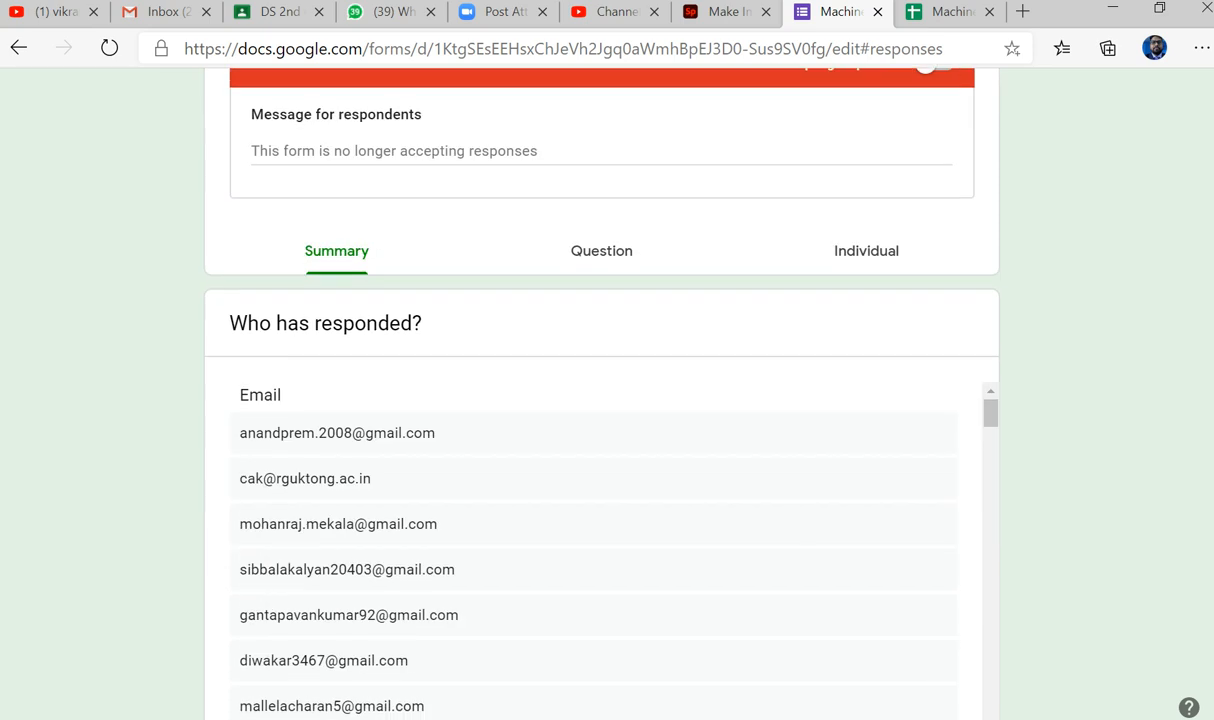
scroll(600, 400, down, 6)
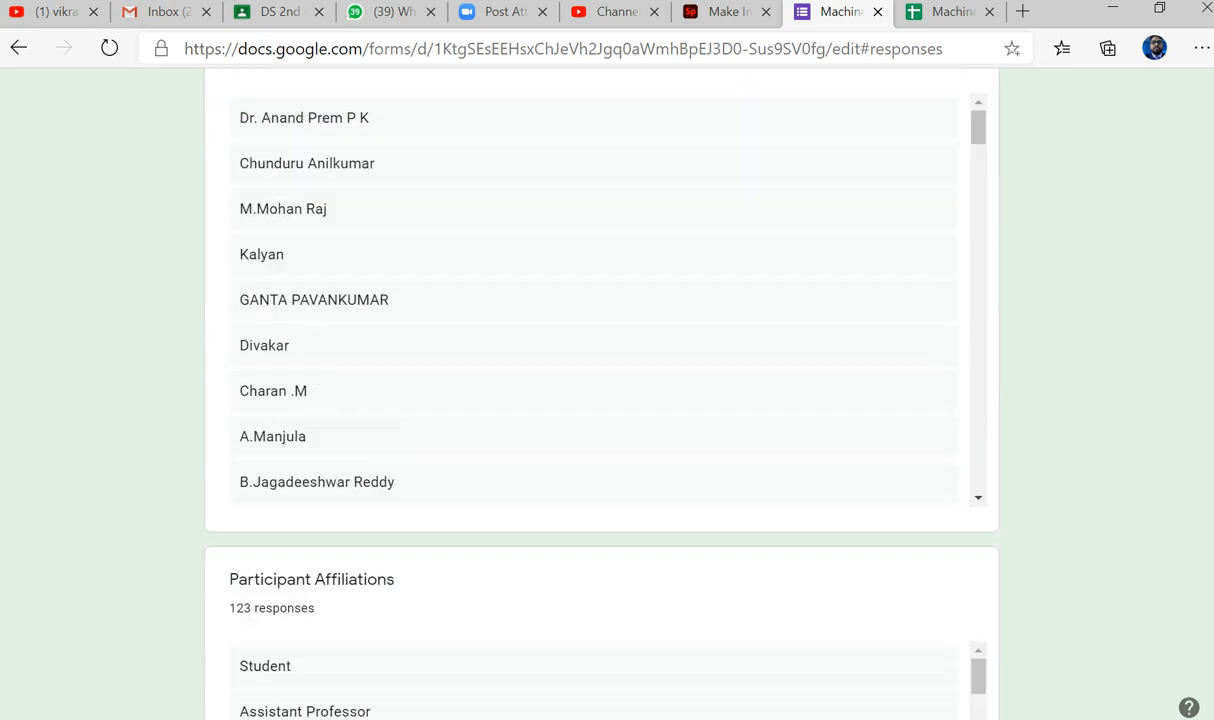
scroll(600, 400, up, 6)
scroll(600, 400, up, 8)
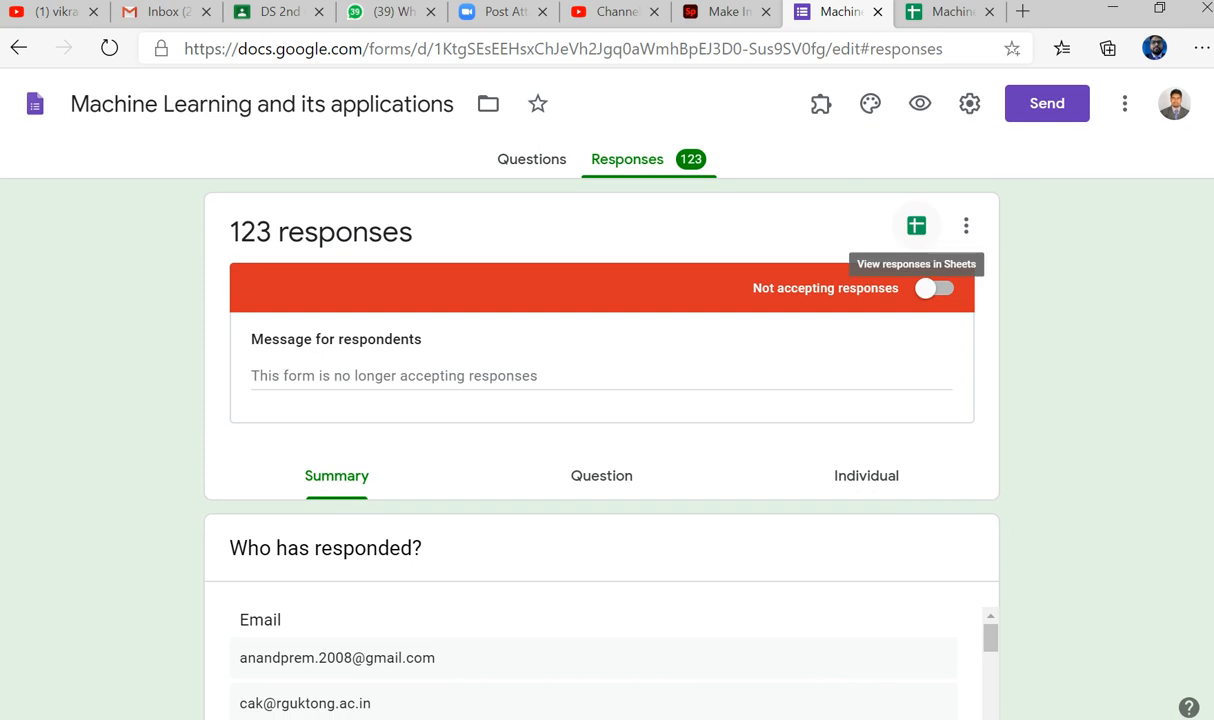
Switch to the form's response spreadsheet and check the add-on marketplace for Autocrat
click(968, 14)
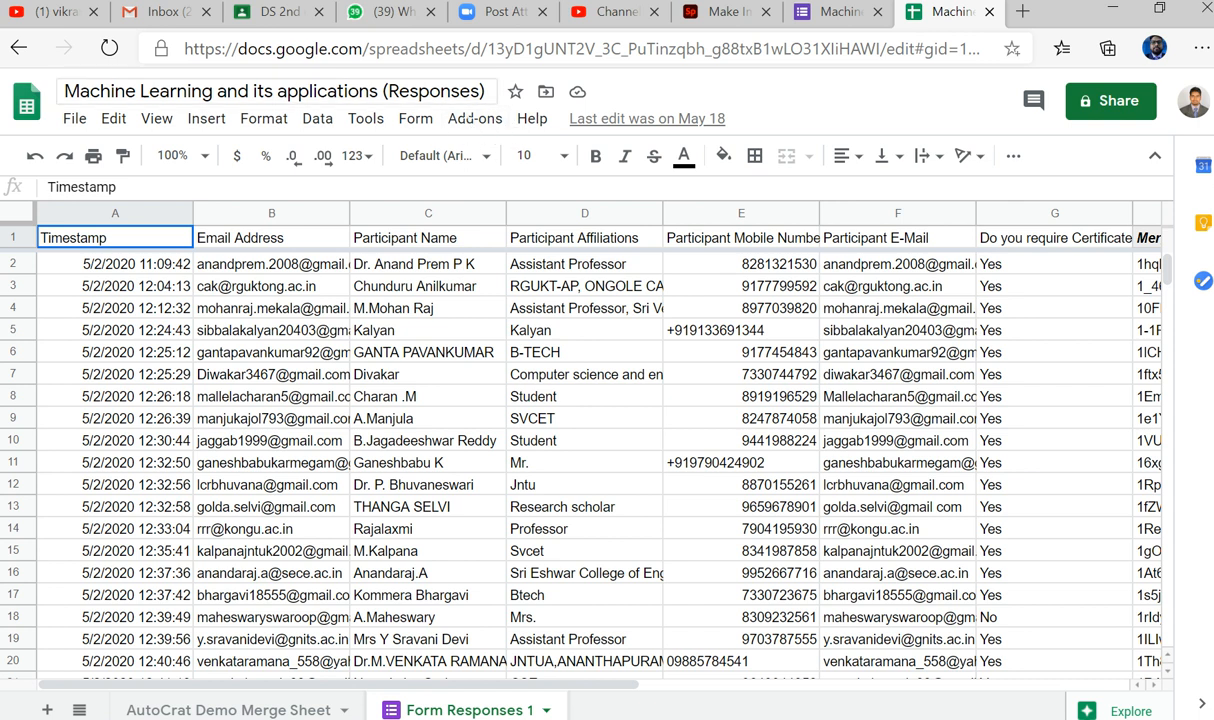
click(470, 122)
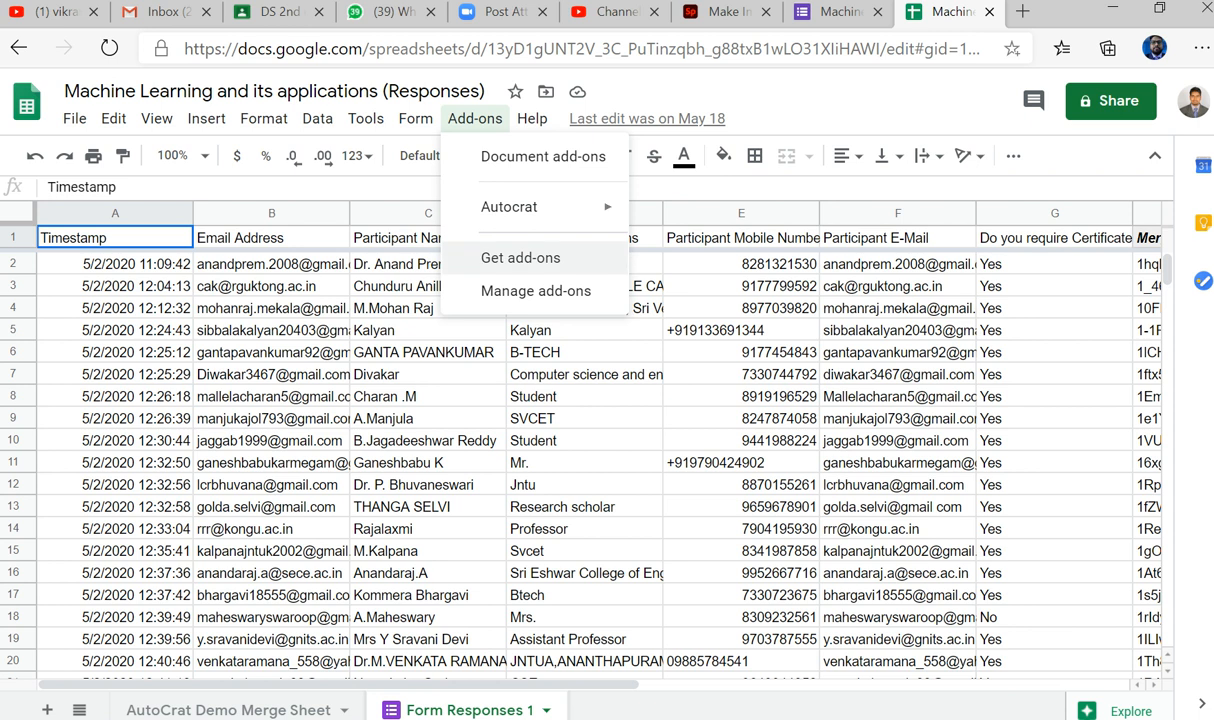
key(Return)
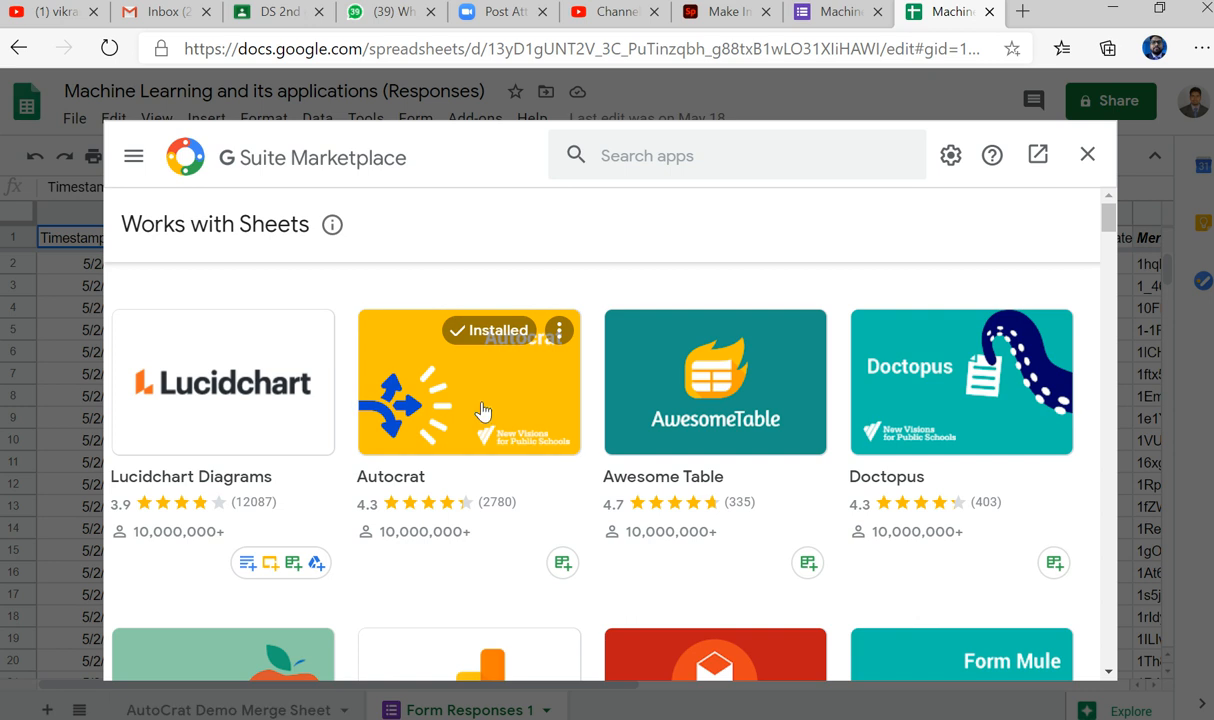
click(1090, 158)
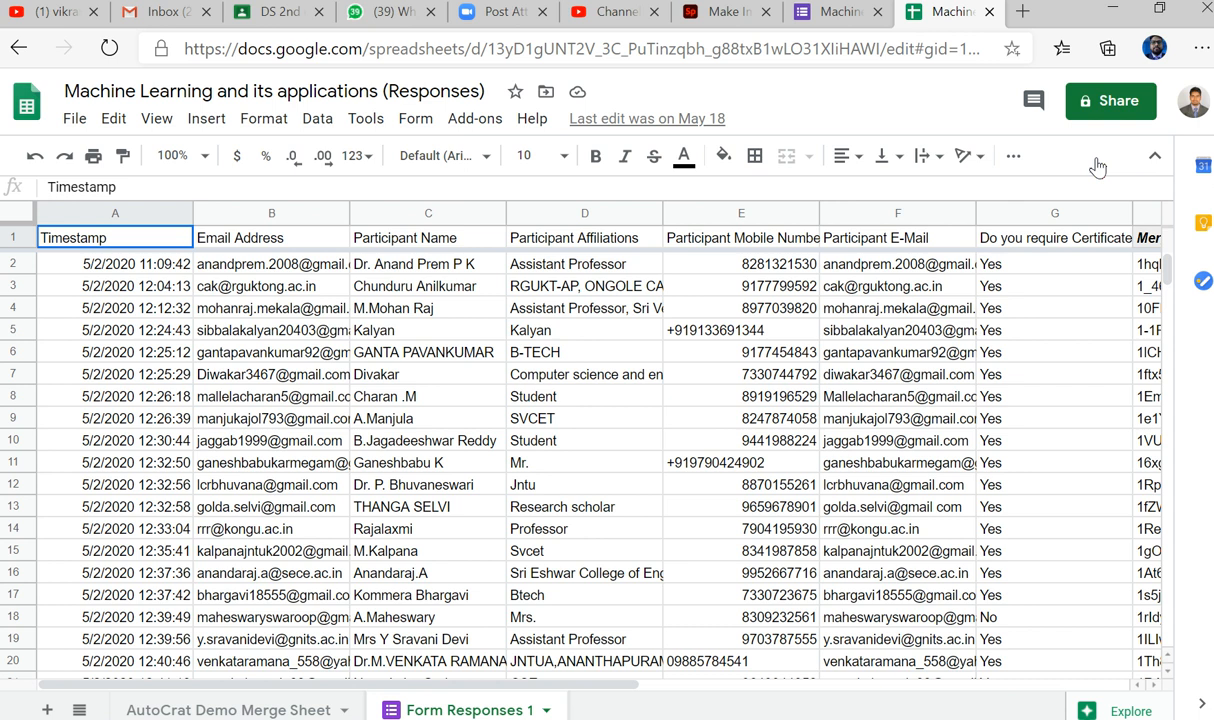
Open the Autocrat add-on from the response spreadsheet
click(468, 126)
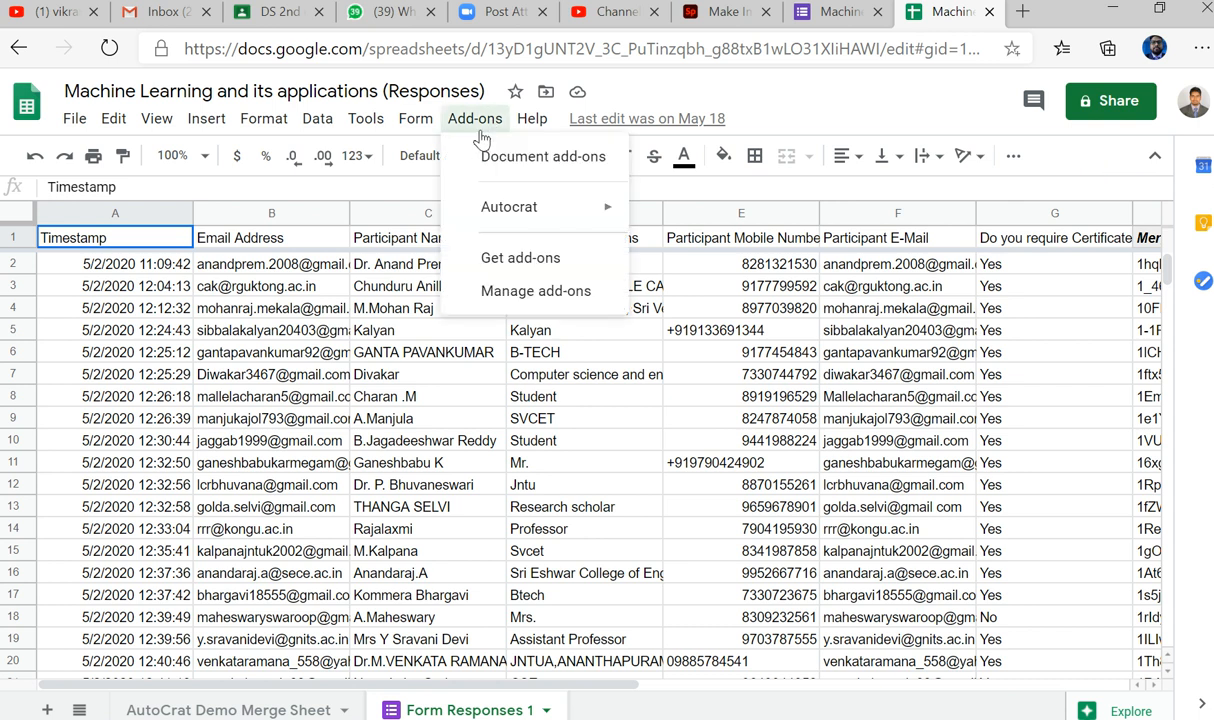
mouse_move(510, 210)
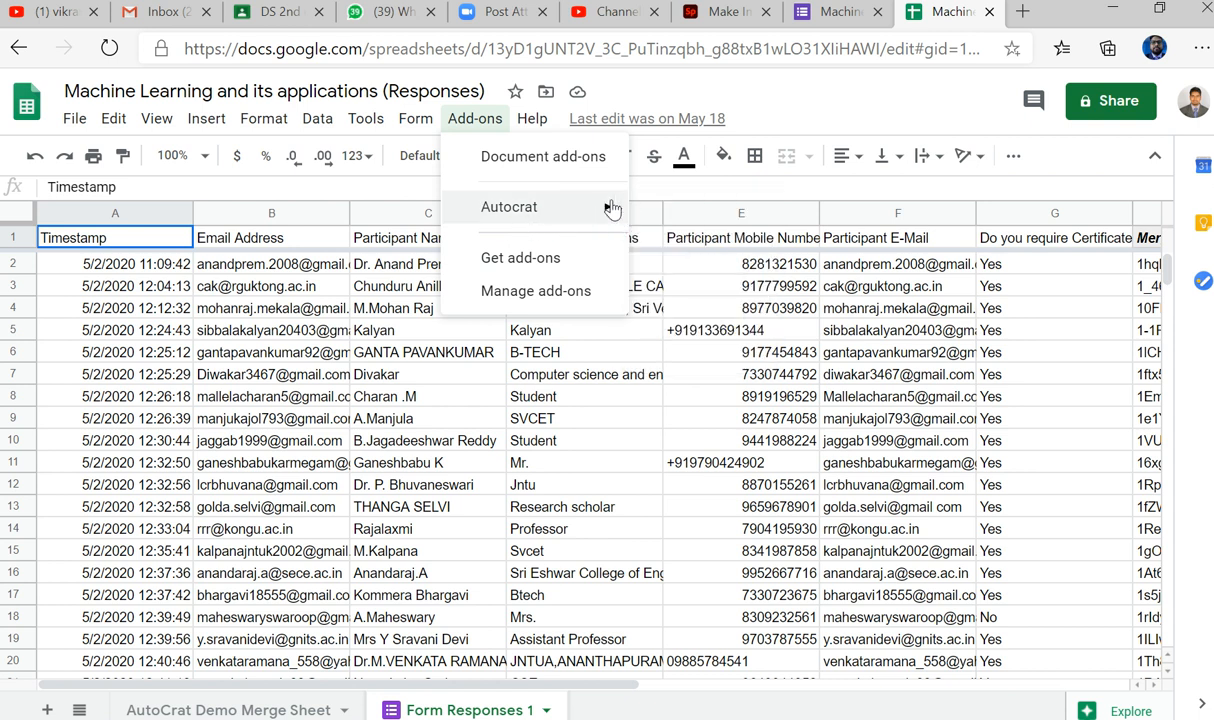
mouse_move(620, 212)
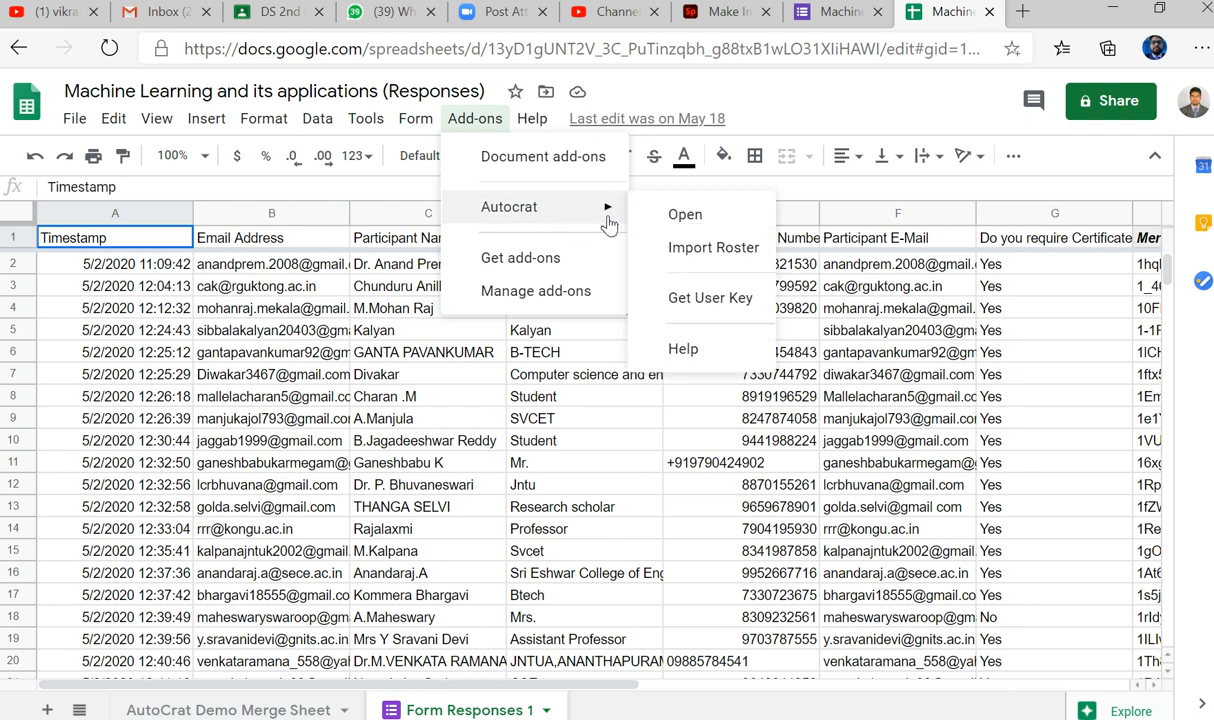
click(670, 214)
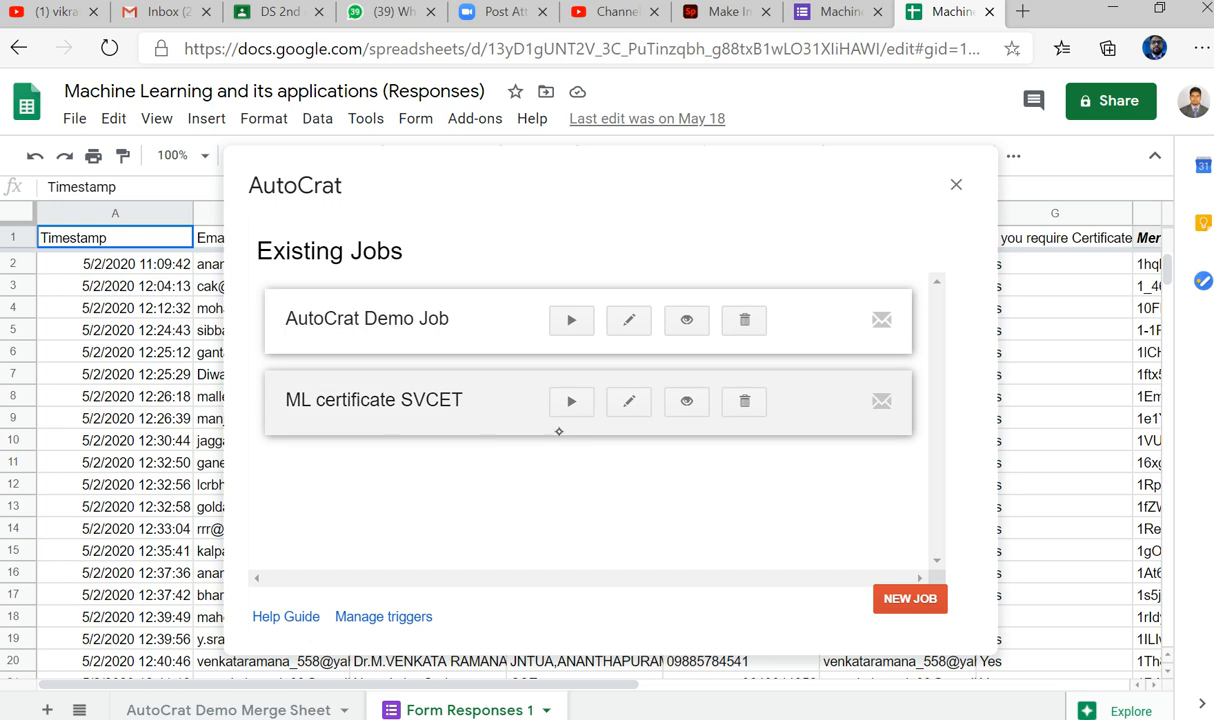
click(564, 414)
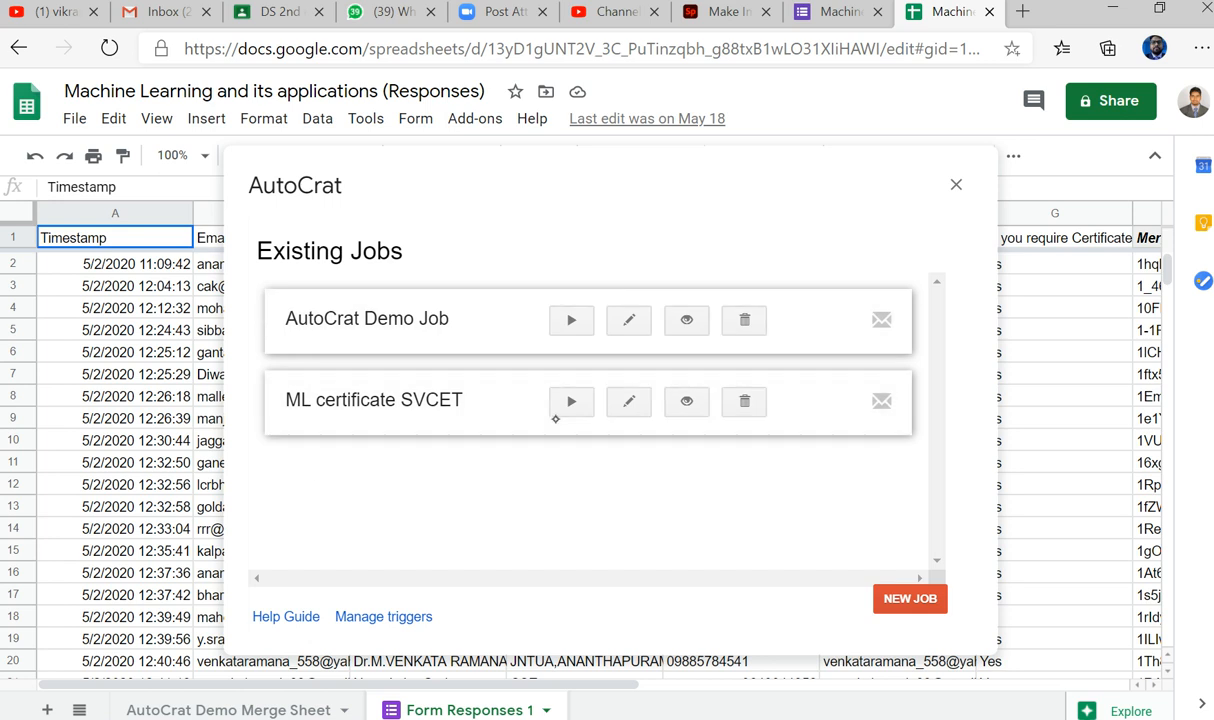
Create a new AutoCrat merge job named "demo vgg" and proceed to the template choice
click(888, 596)
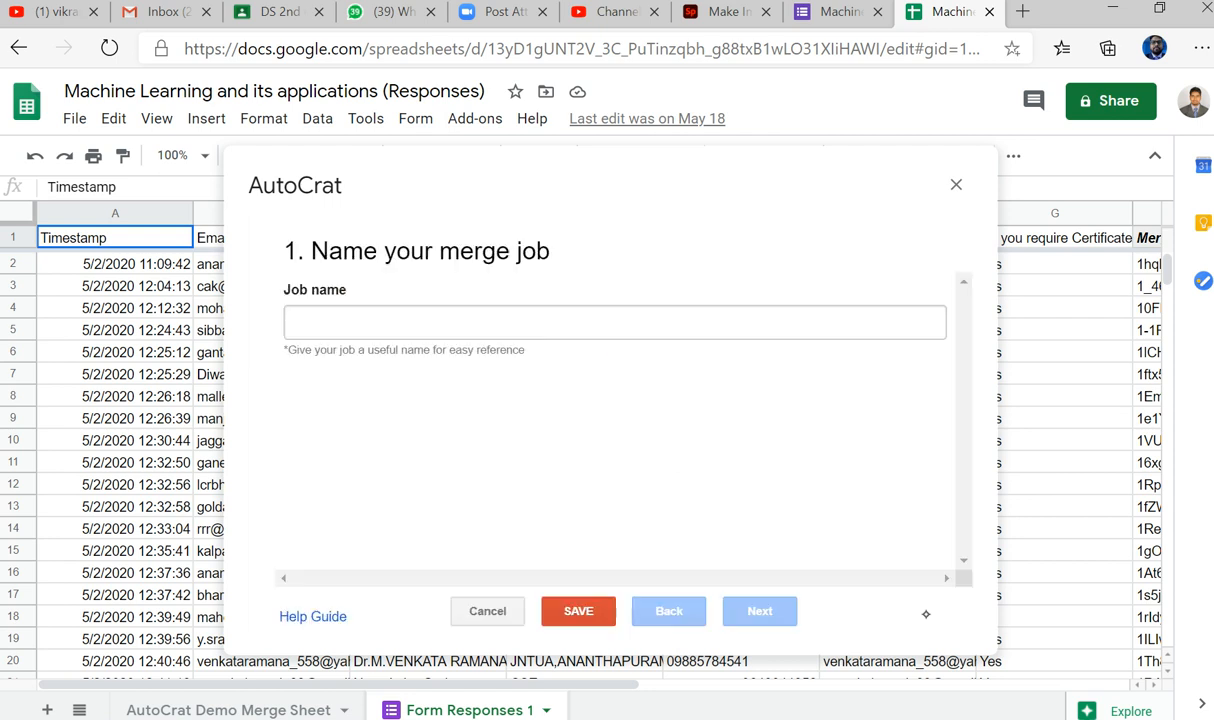
click(298, 322)
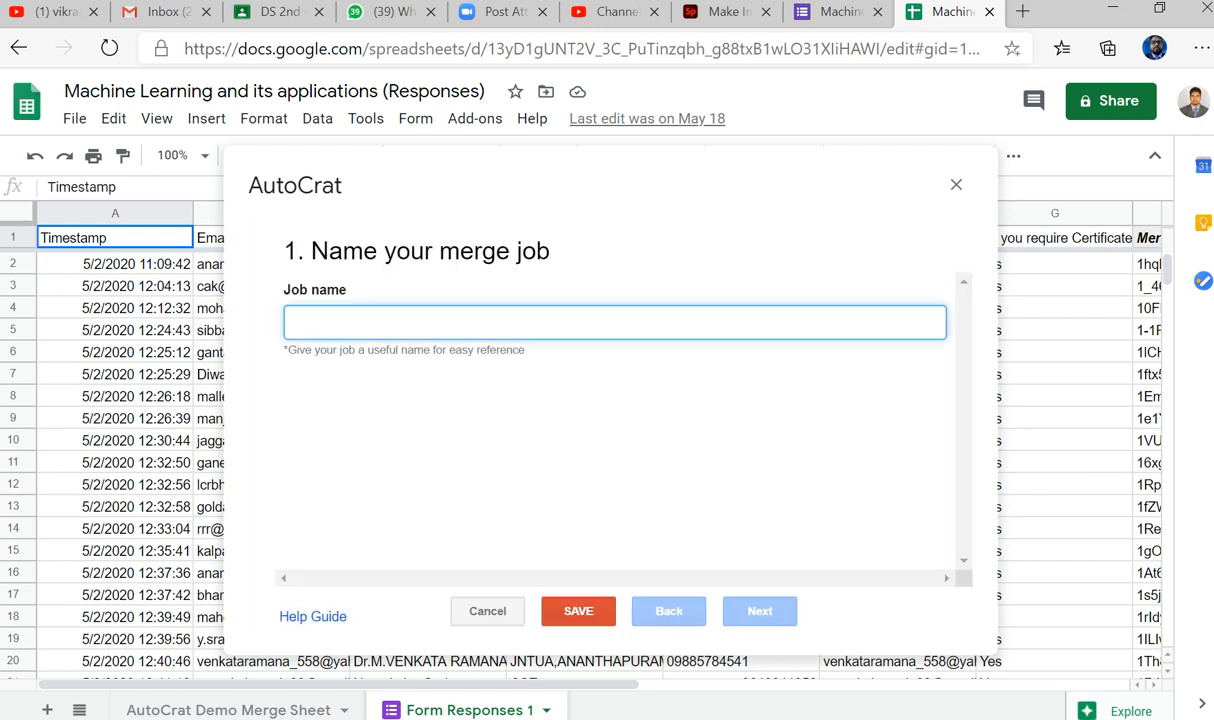
text(demo )
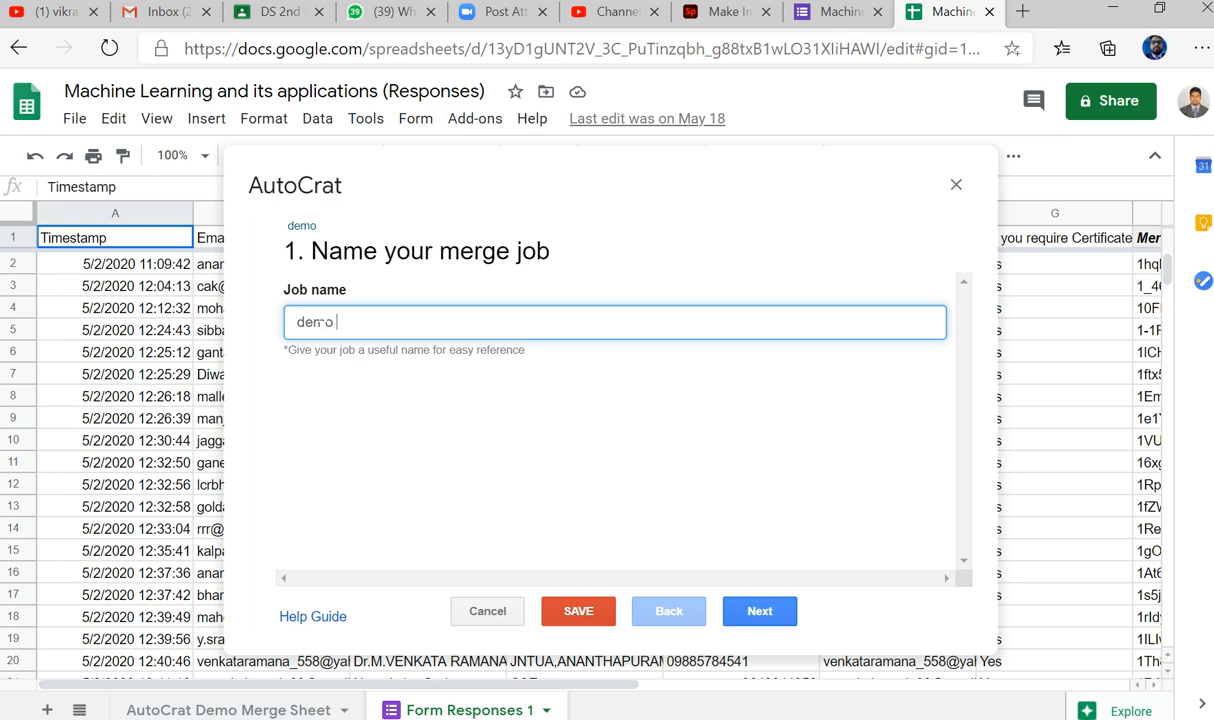
text(vgg)
click(768, 620)
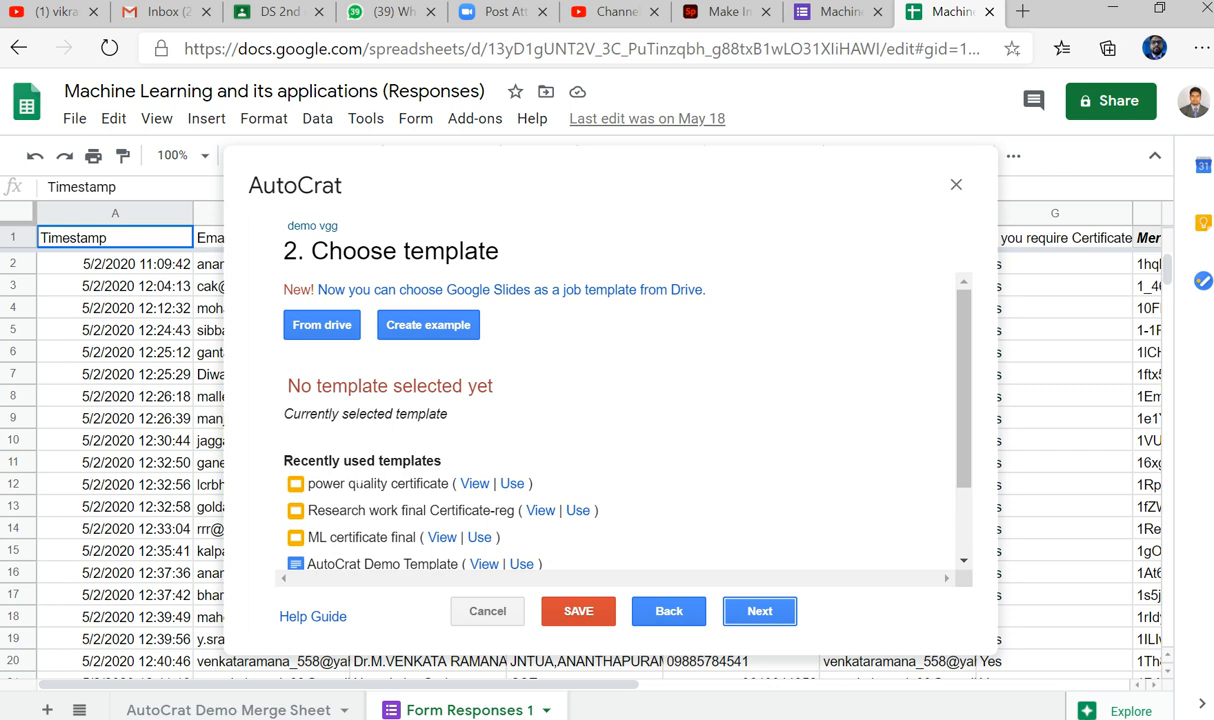
Use the recent template "Research work final Certificate-reg" for the merge job
click(355, 511)
click(578, 511)
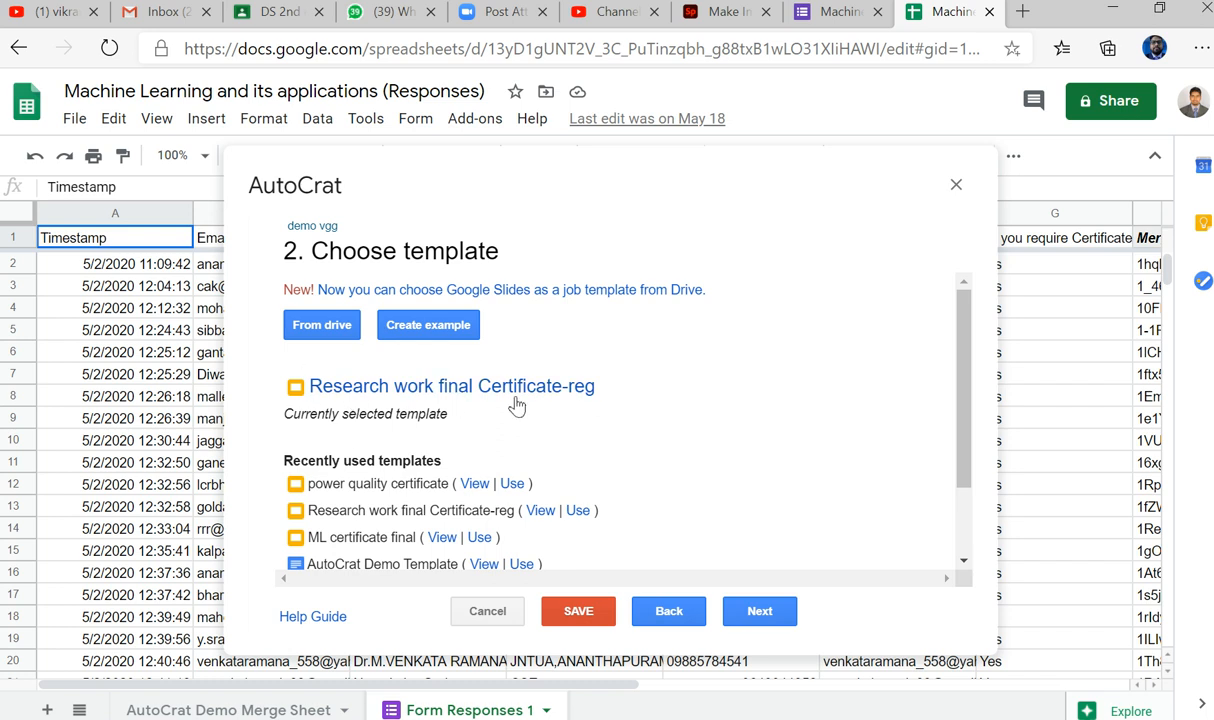
click(760, 614)
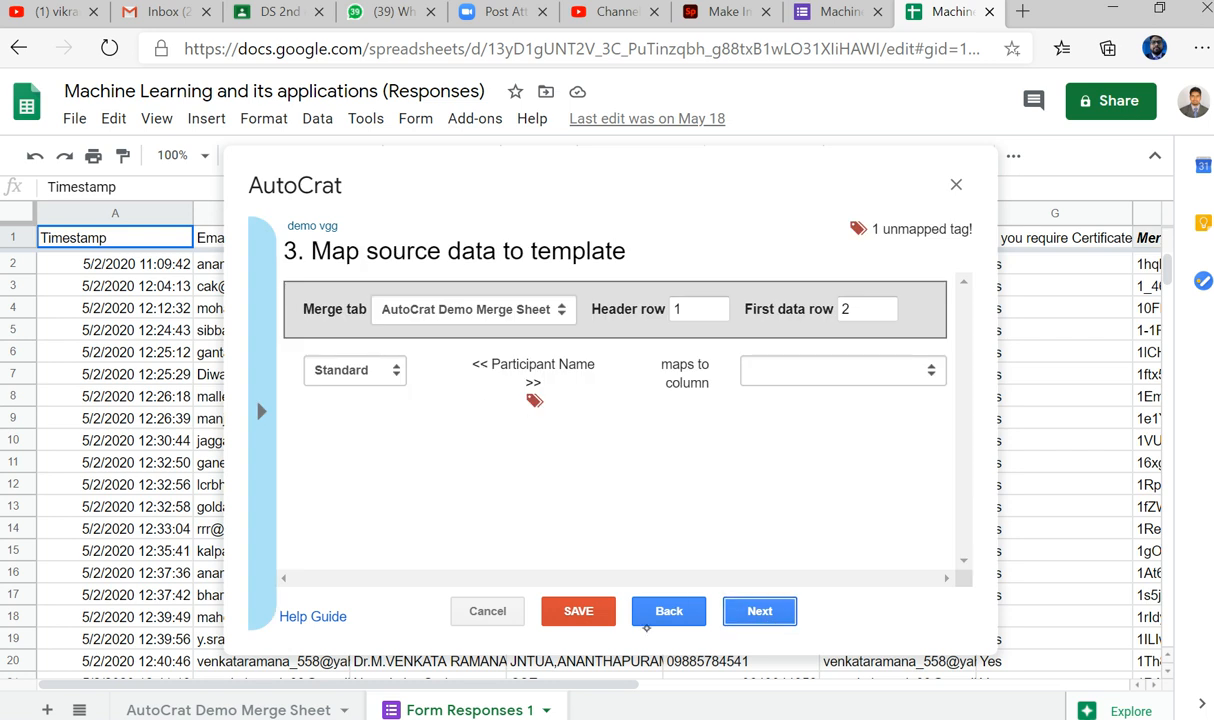
Go back to the template choice, open the selected certificate template for viewing, and return to the merge job
click(676, 604)
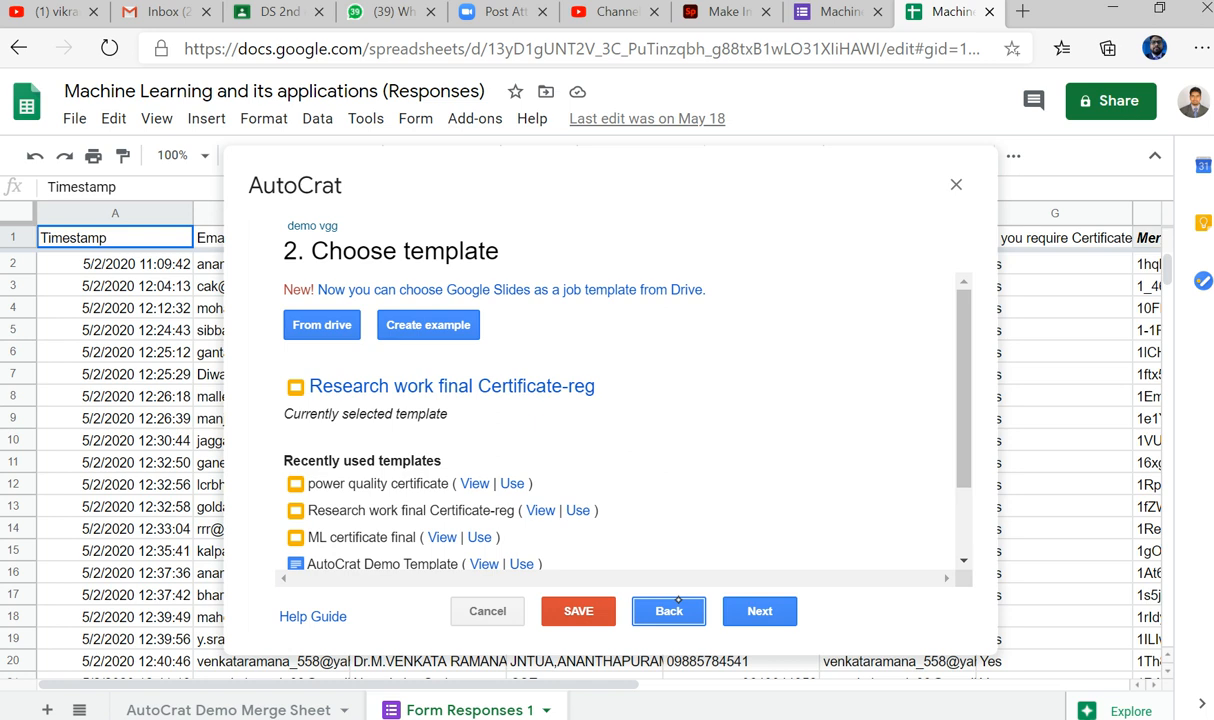
click(418, 388)
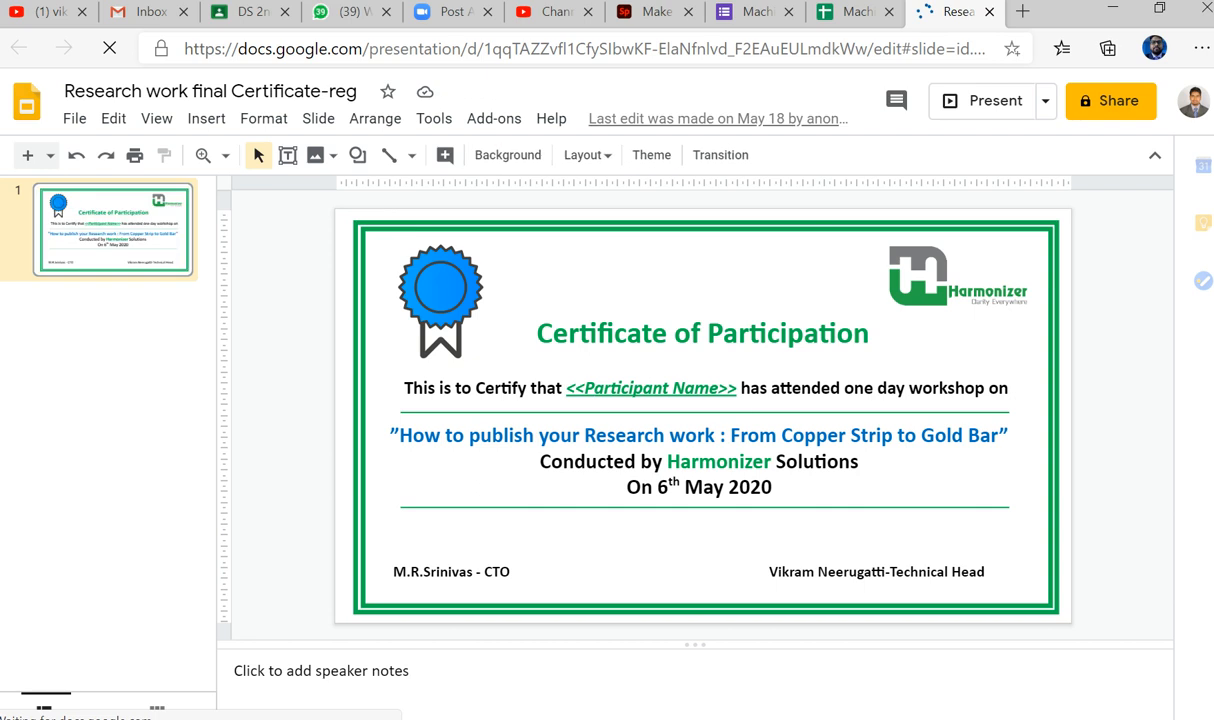
click(852, 14)
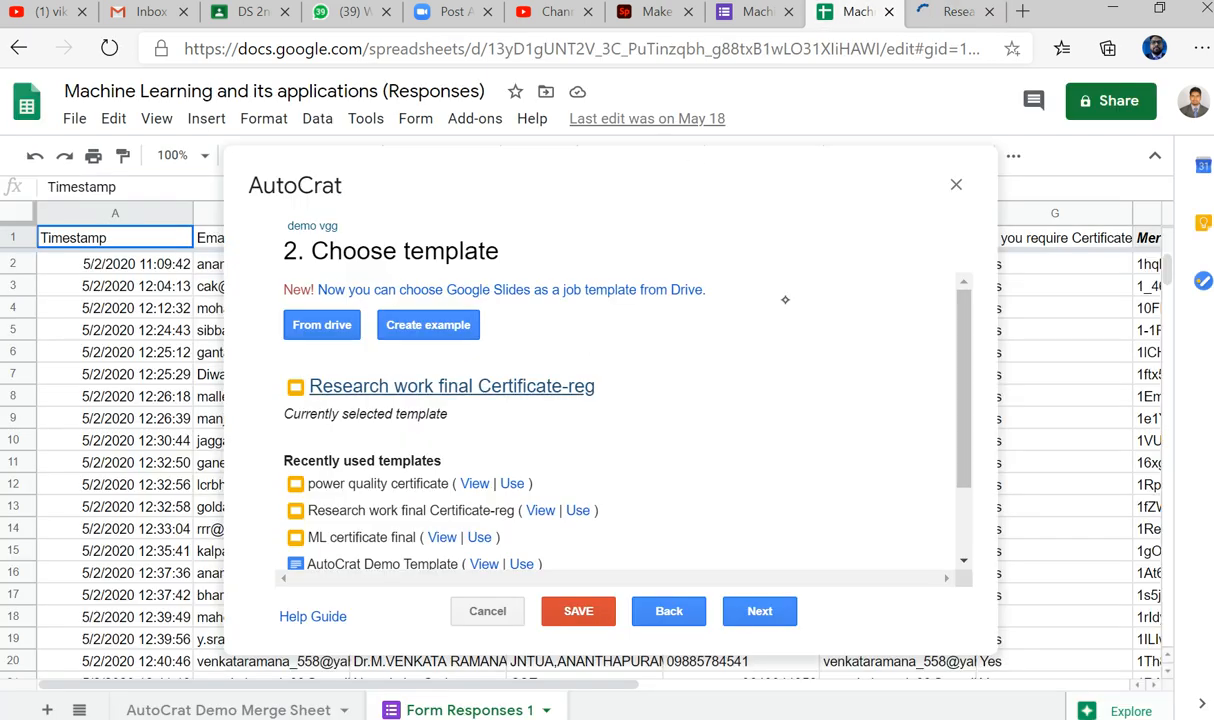
Map the template to the source data by setting the merge tab to Form Responses 1, and continue to the file settings
click(734, 589)
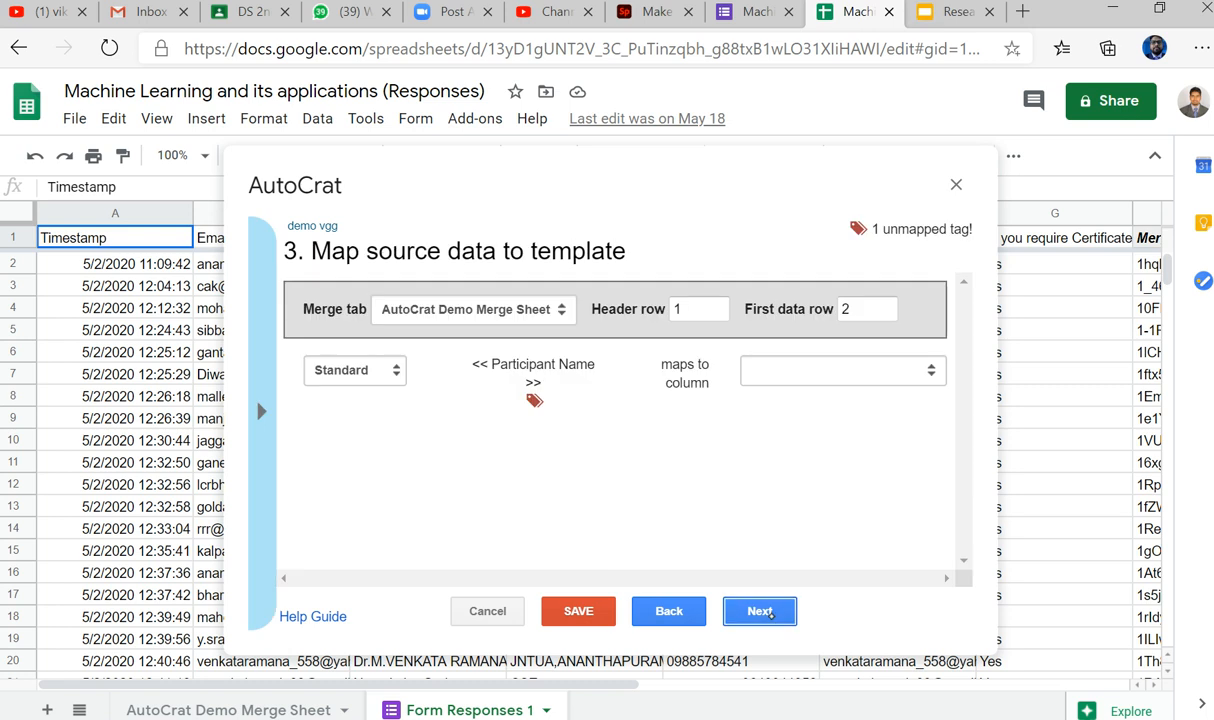
click(503, 311)
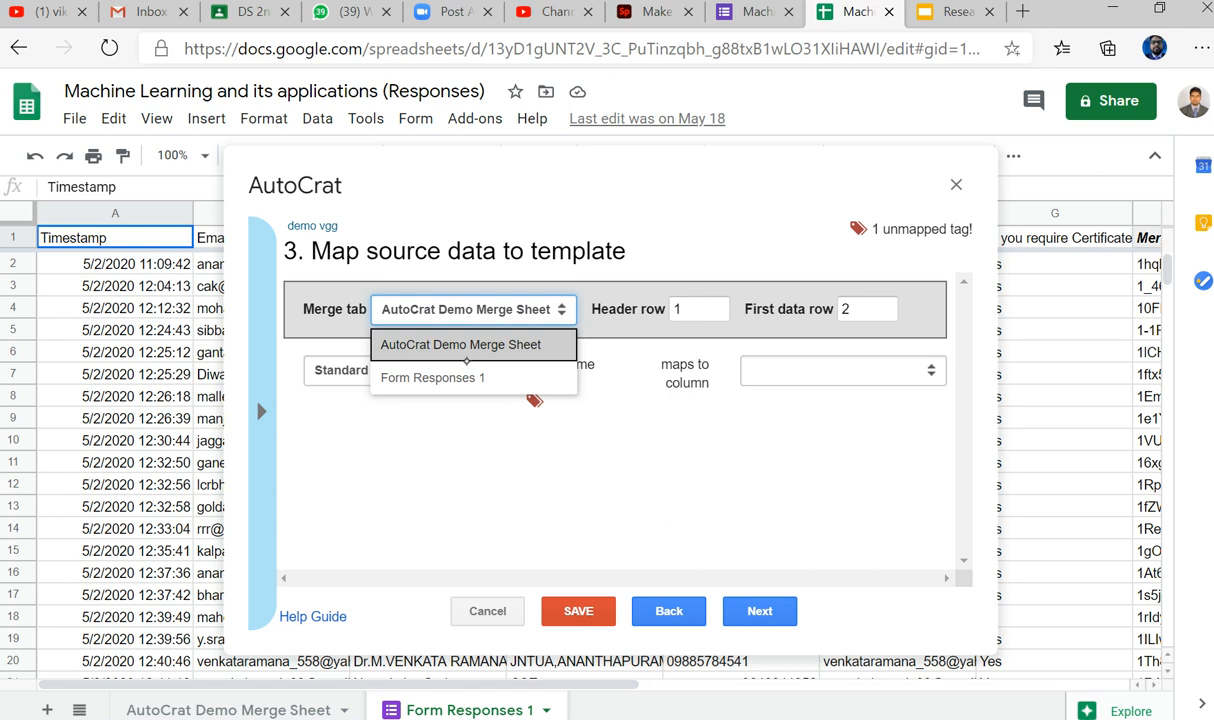
click(452, 390)
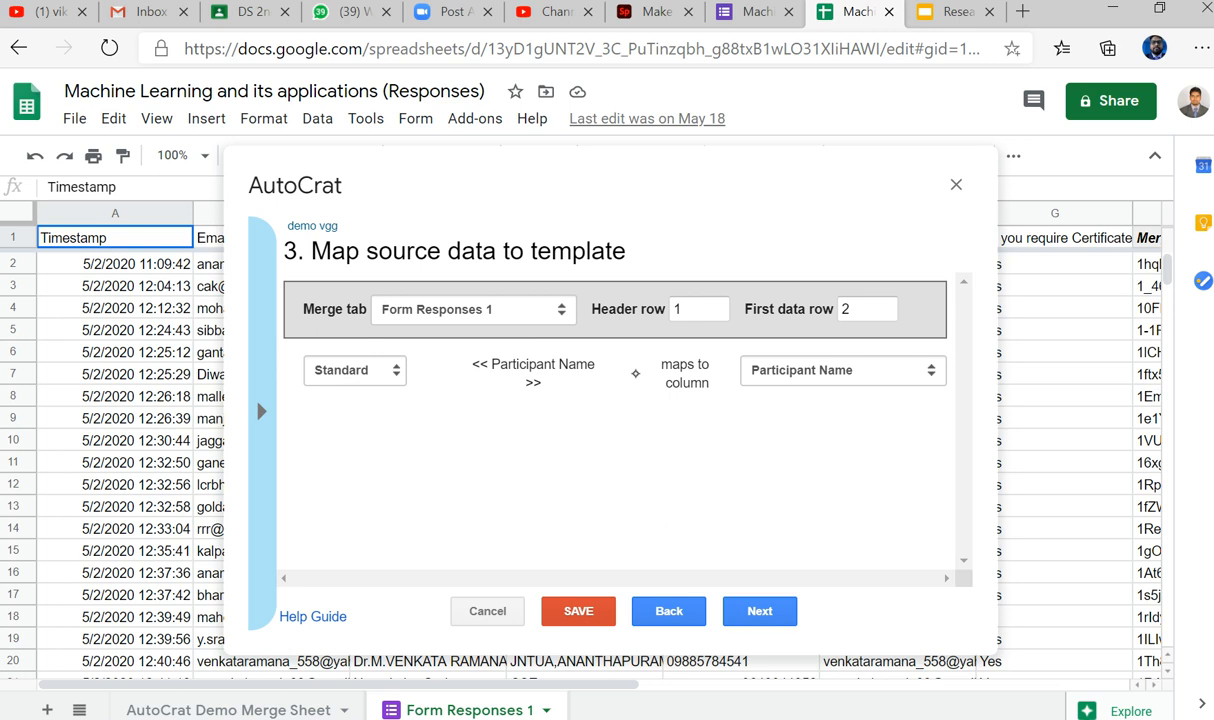
click(762, 614)
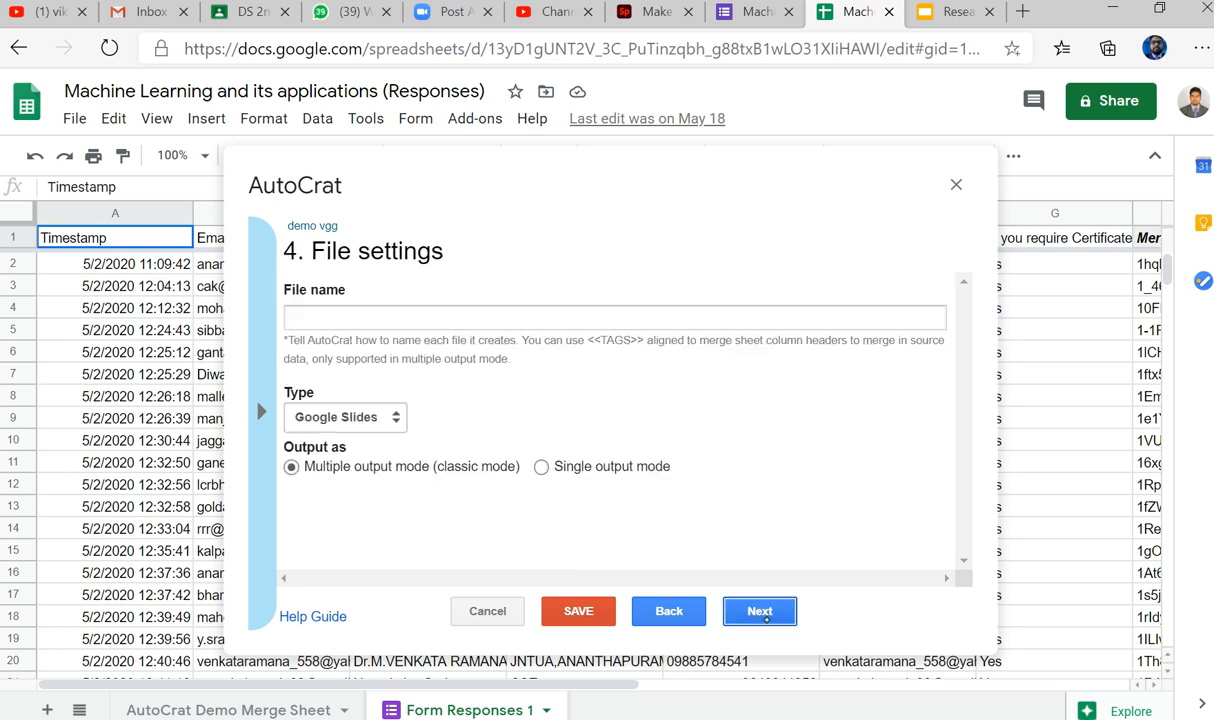
Set the merged files' name to 66 and continue to the destination folder settings
click(356, 316)
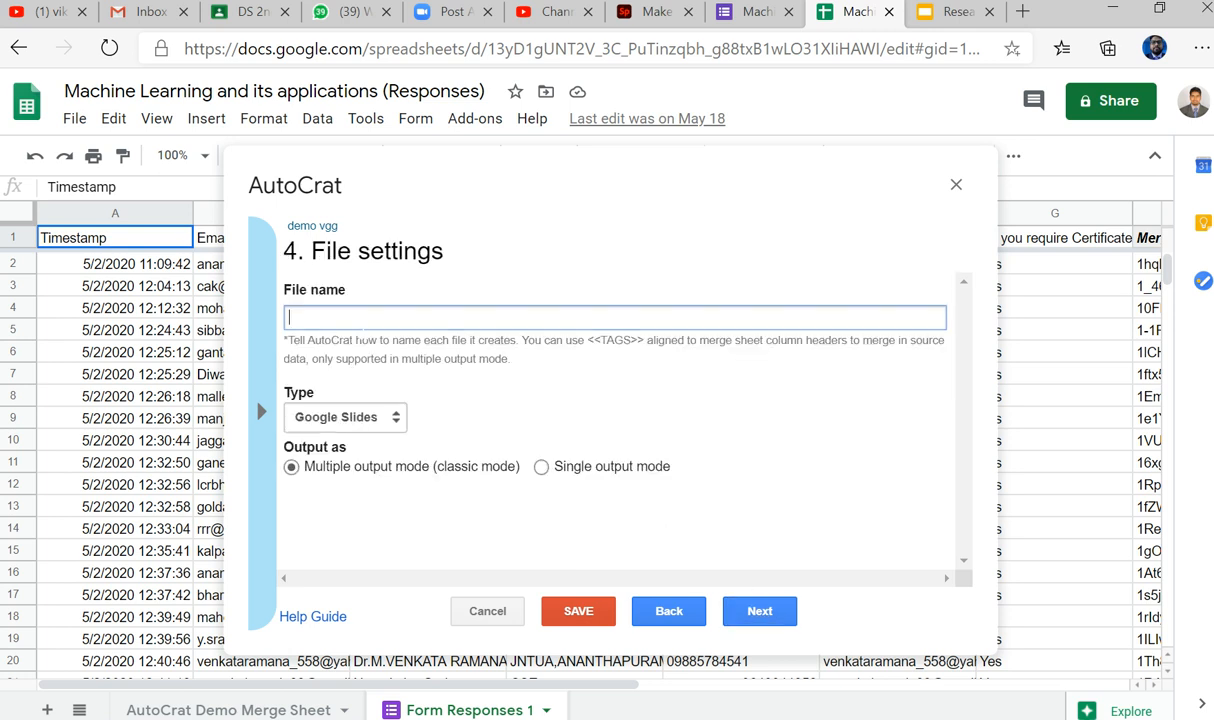
text(66)
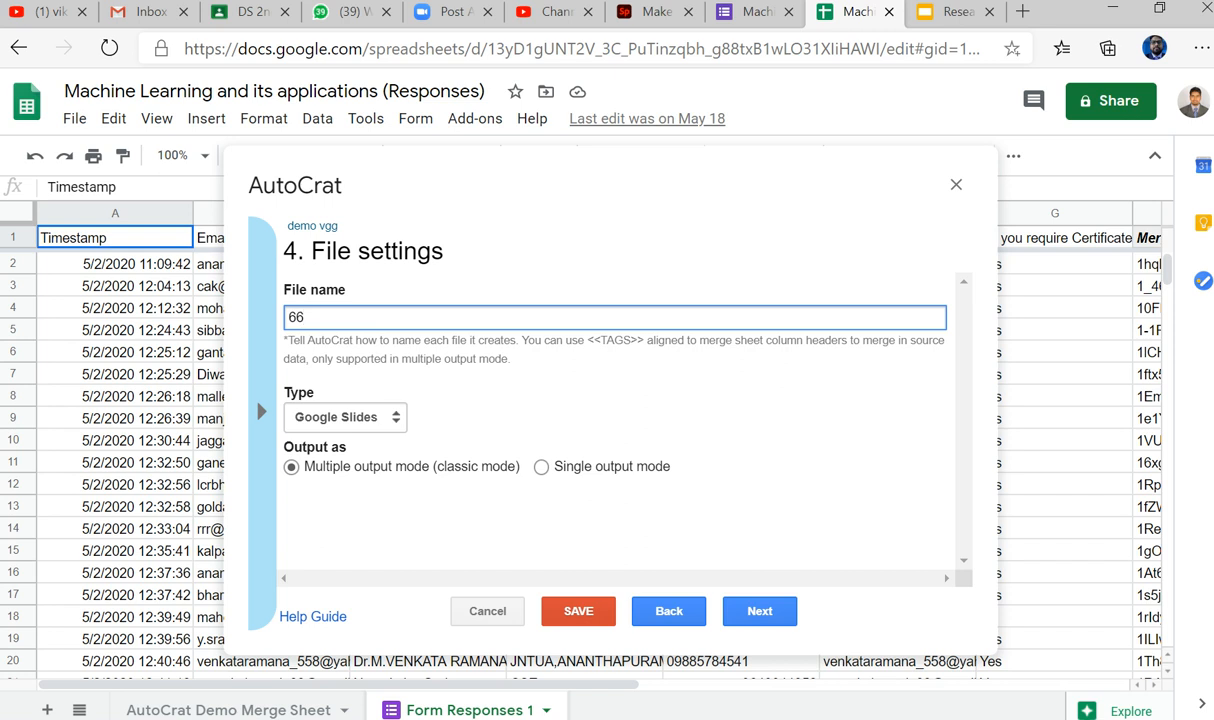
click(762, 618)
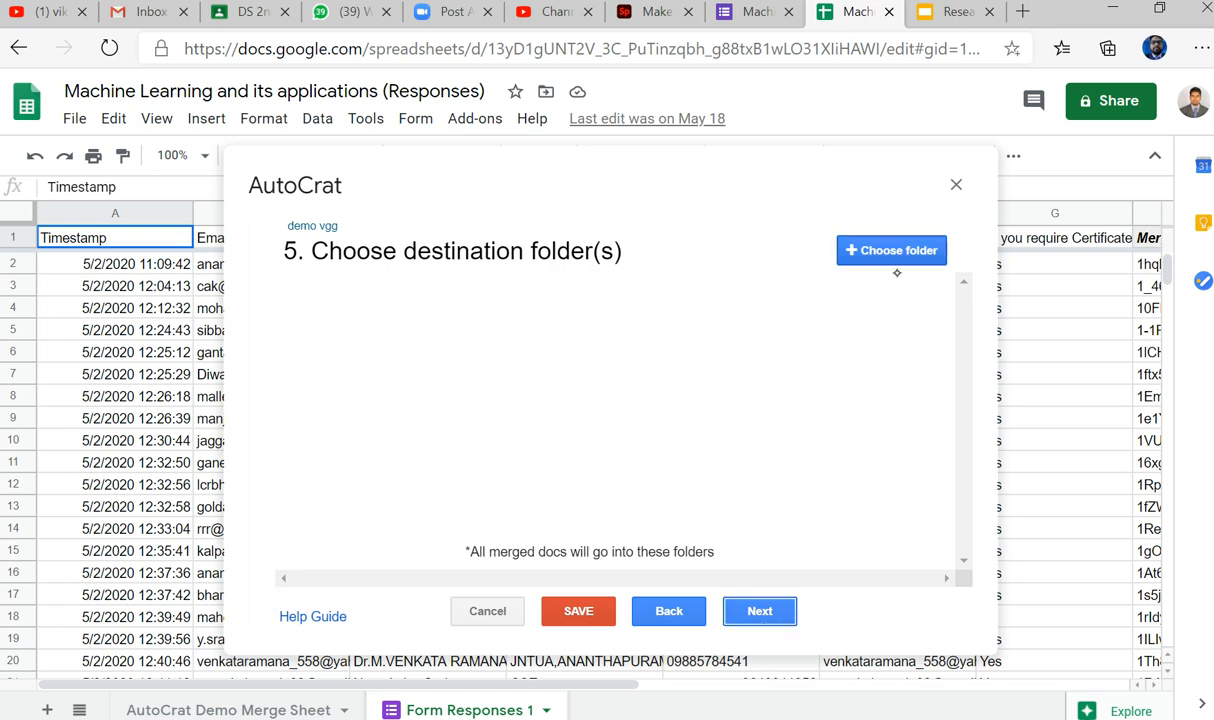
Skip the destination folder and dynamic folder reference settings, and turn on document sharing for the merge job
click(785, 624)
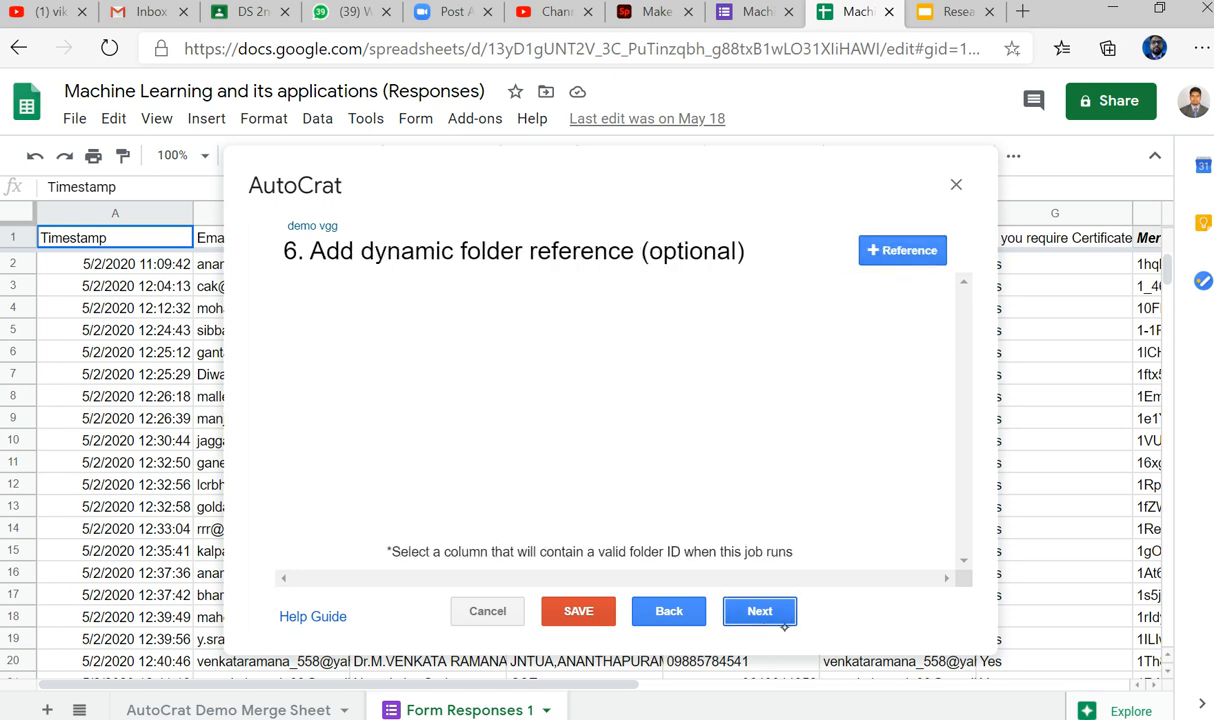
click(778, 622)
click(766, 619)
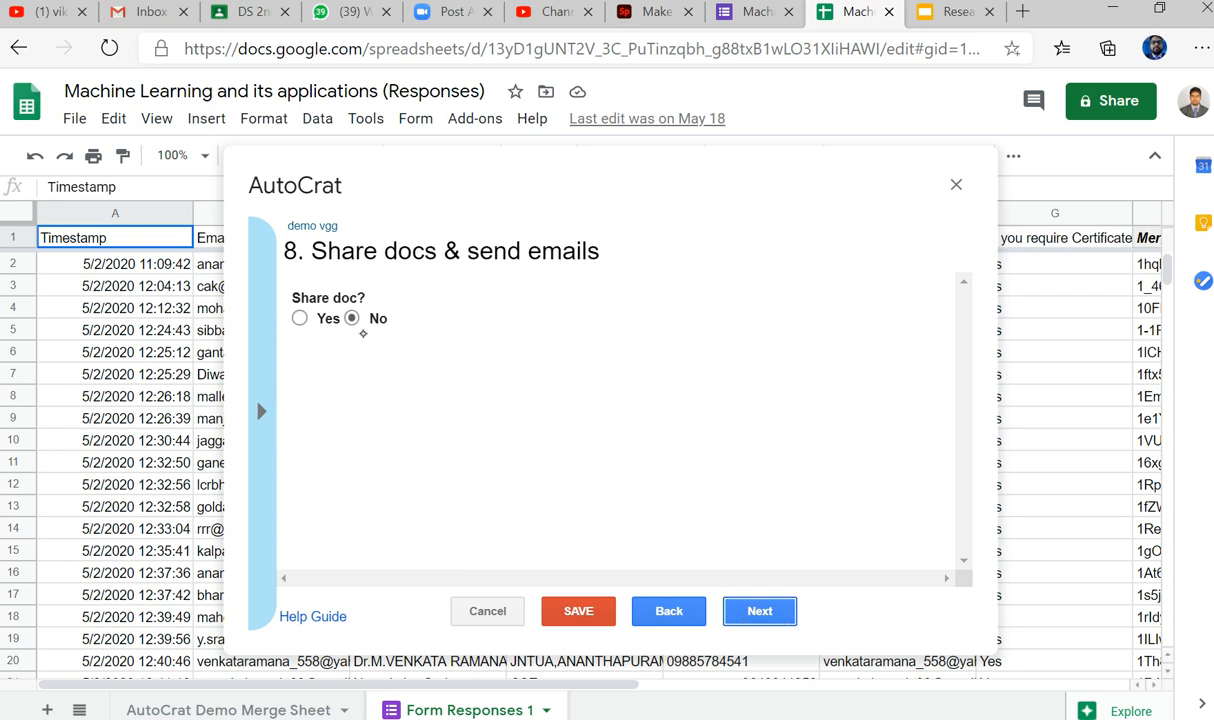
click(300, 318)
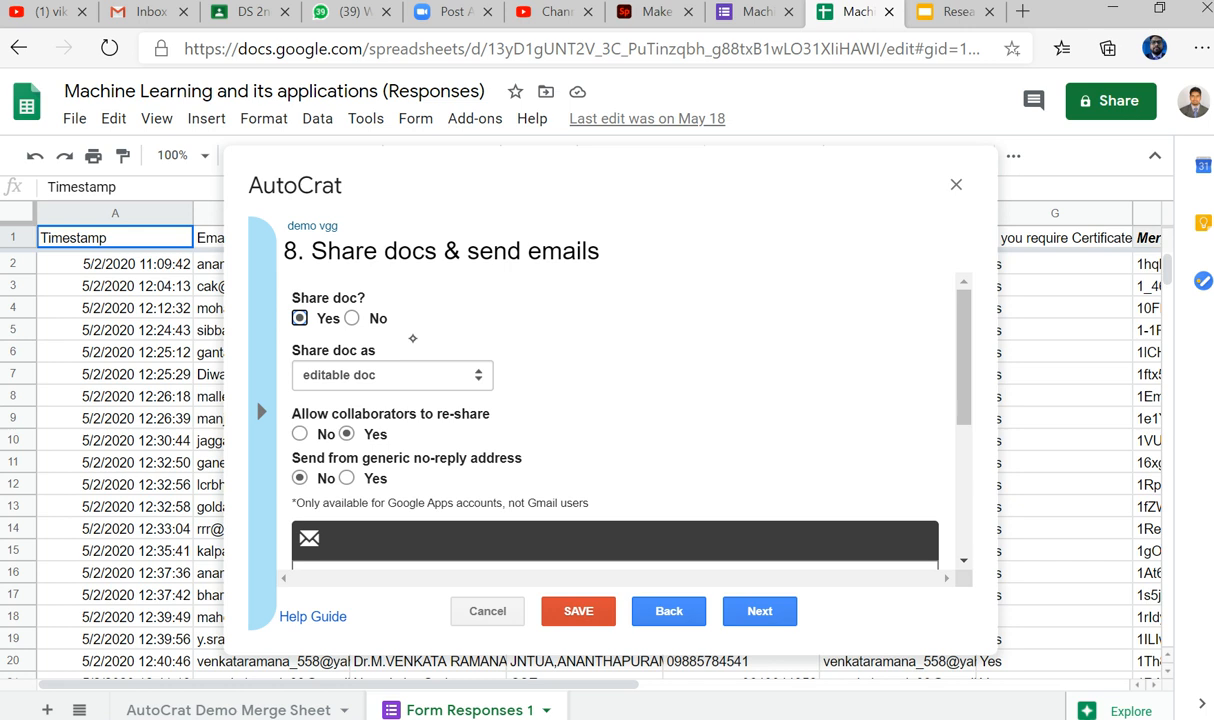
Turn off document sharing, leave the job triggers off, and try to save the merge job
click(351, 318)
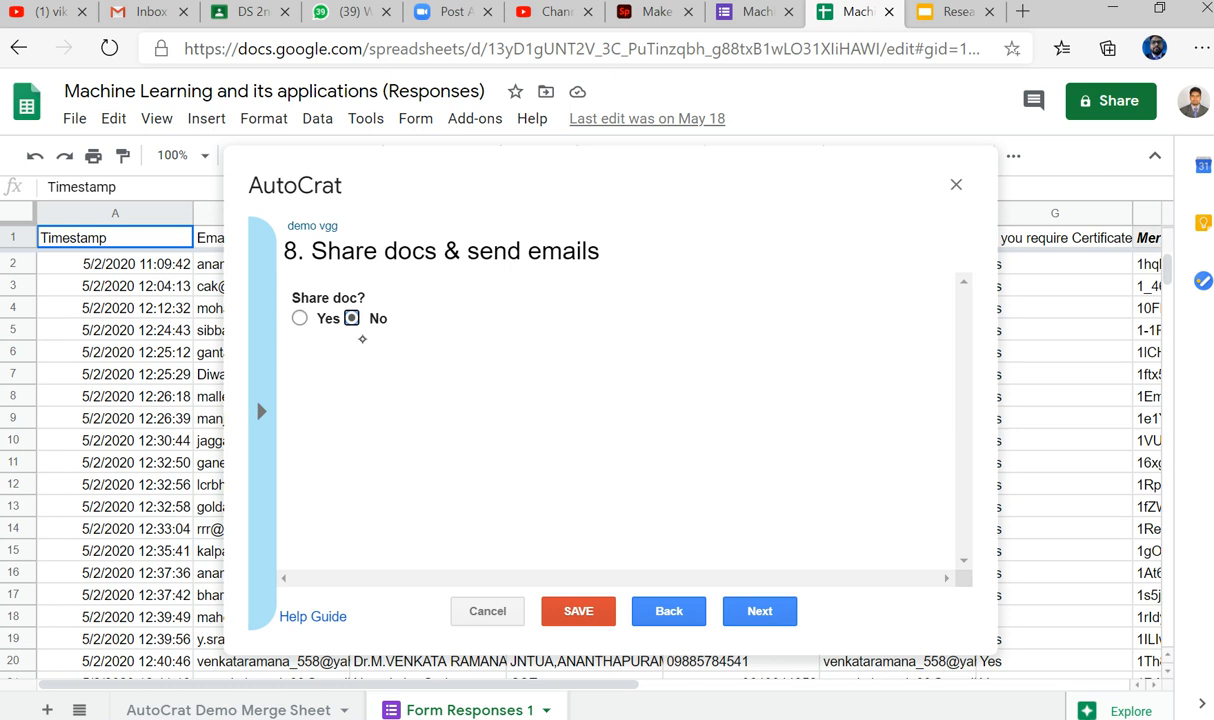
click(772, 617)
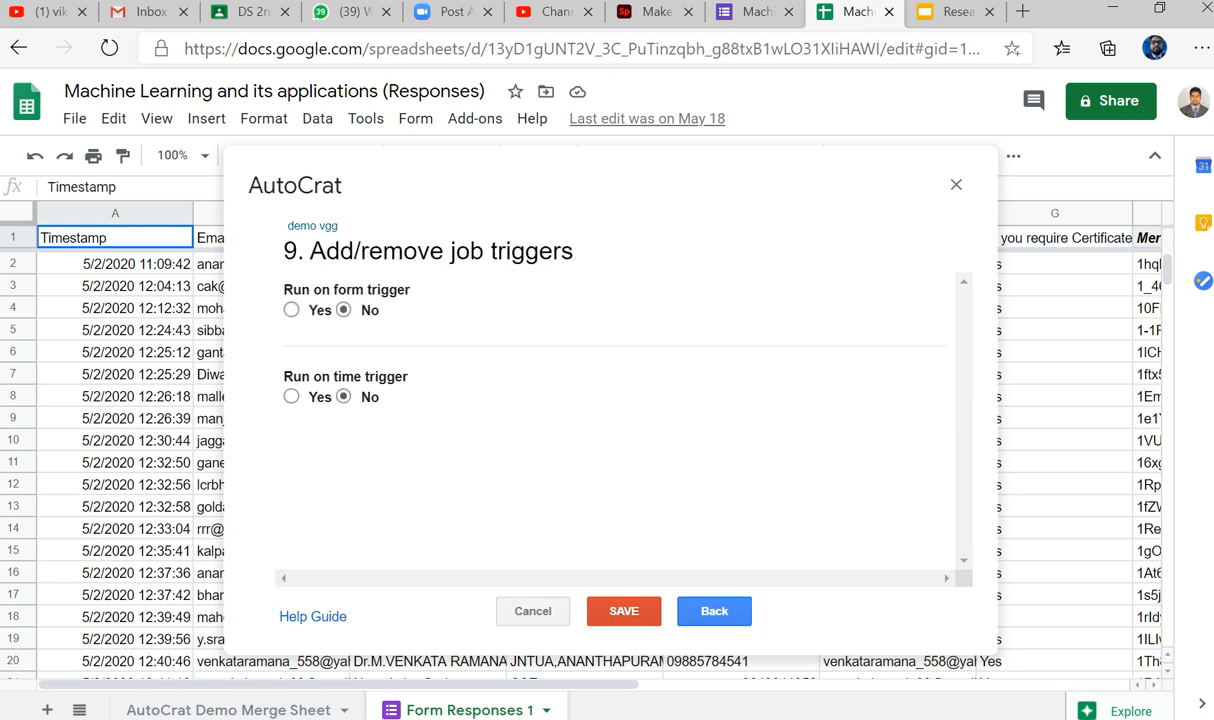
click(623, 610)
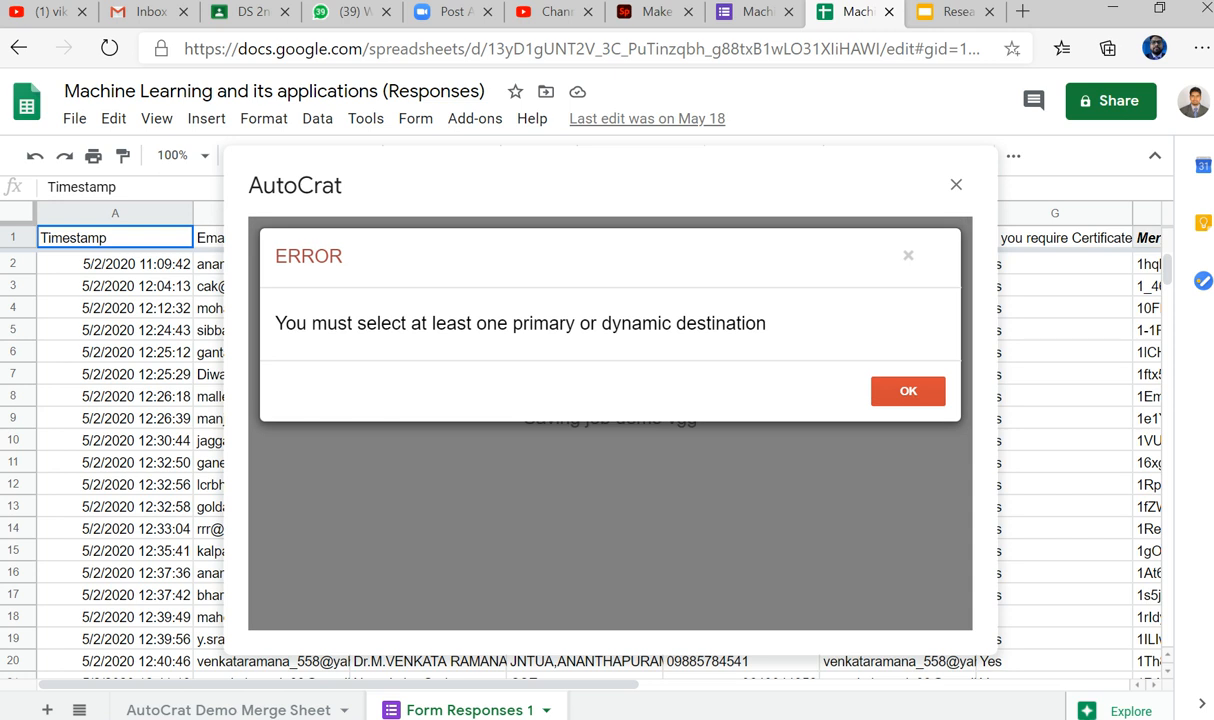
click(902, 390)
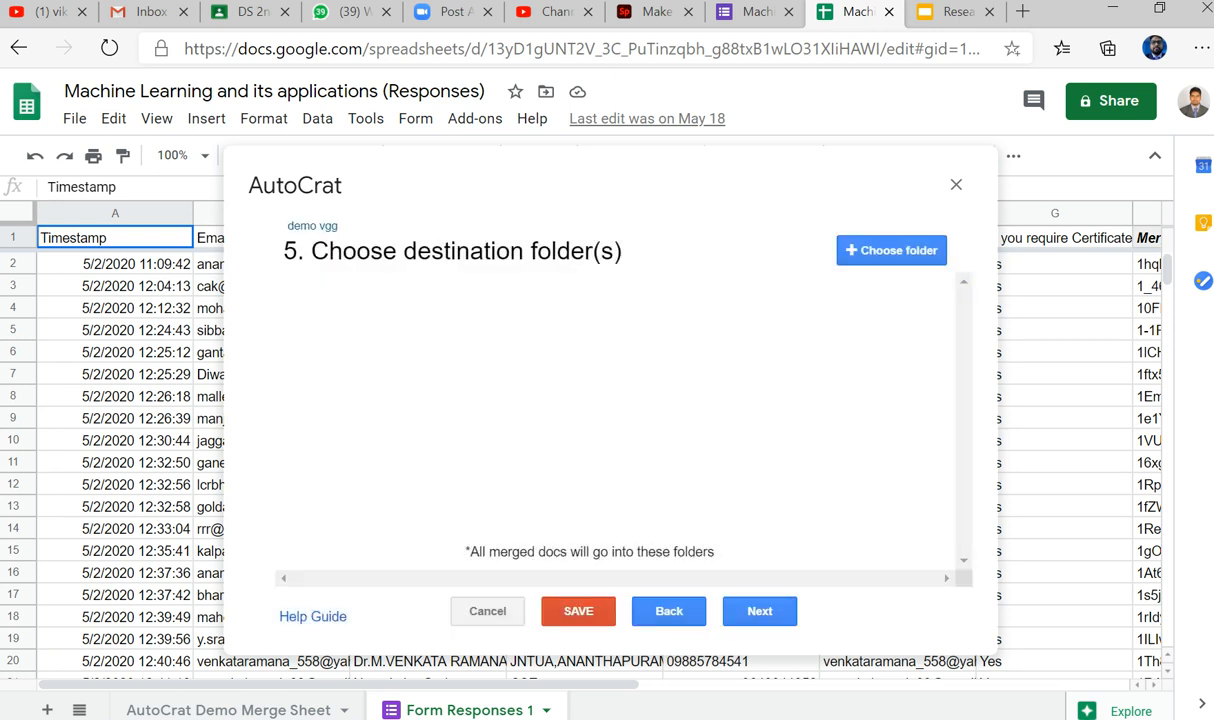
Add a dynamic folder reference using the Timestamp column and continue to the job triggers
click(760, 611)
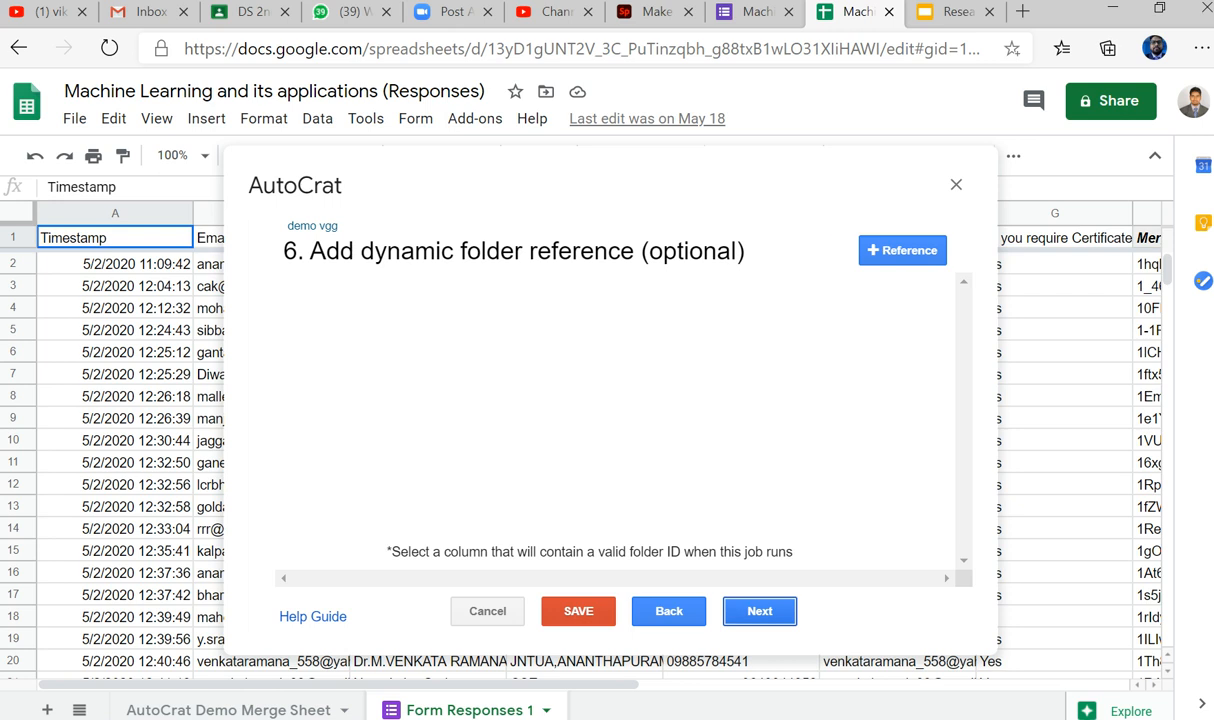
click(760, 611)
click(669, 611)
click(902, 250)
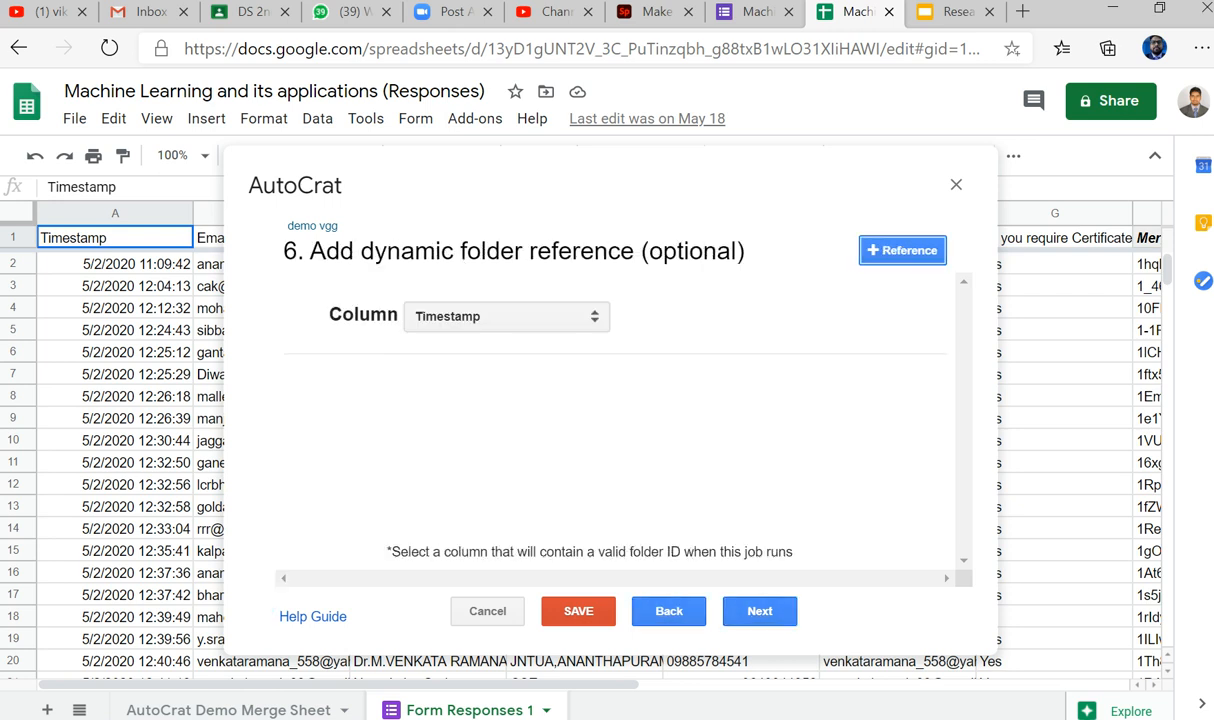
click(760, 611)
click(760, 611)
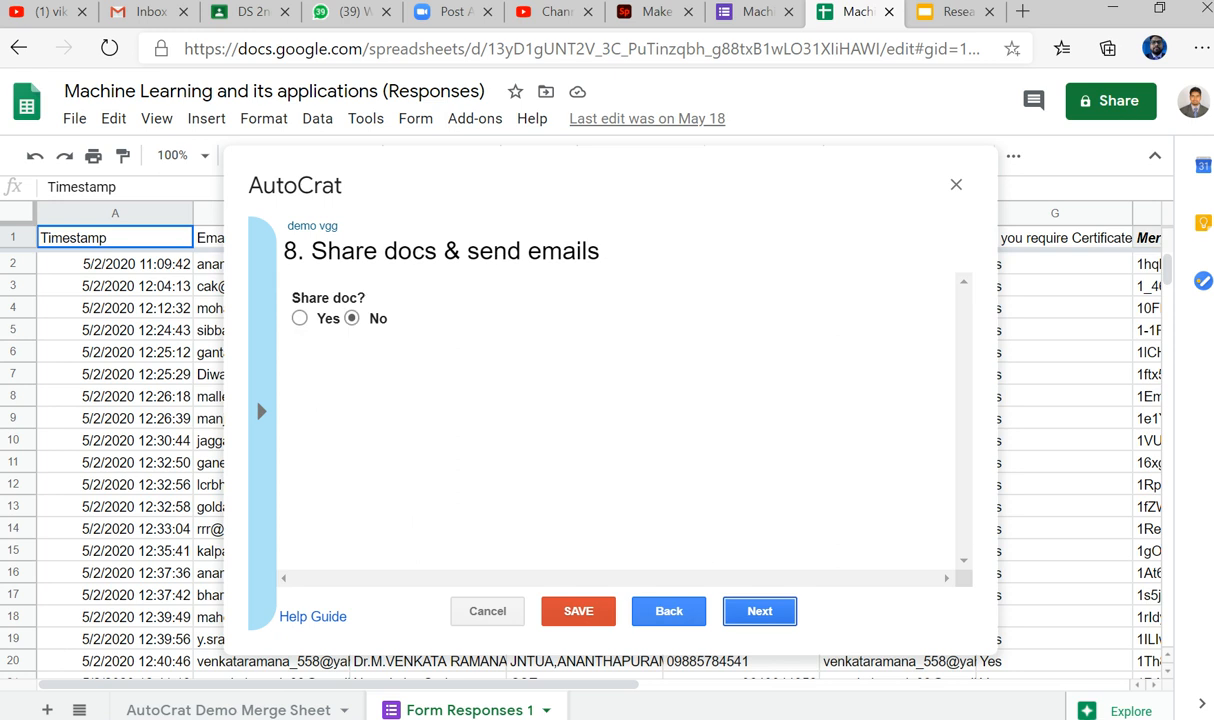
click(760, 611)
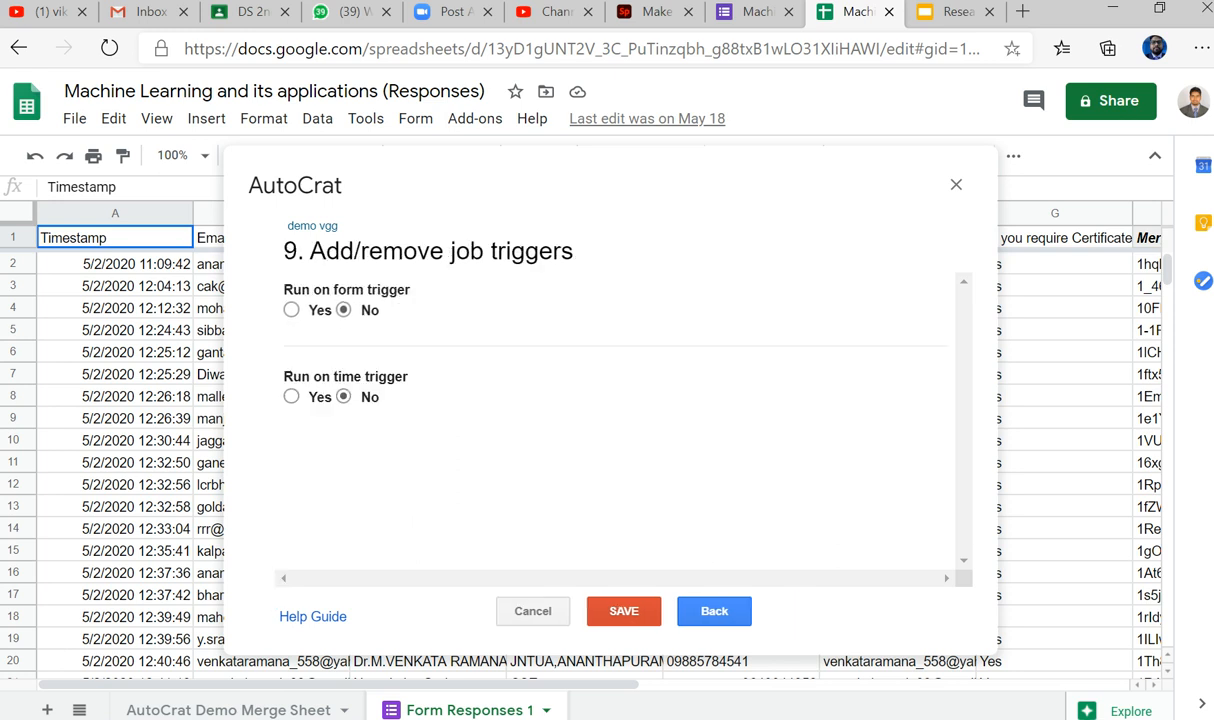
Return to the sharing settings, turn on document sharing, and set the email's Bcc to the <<email>> tag
click(669, 611)
click(772, 615)
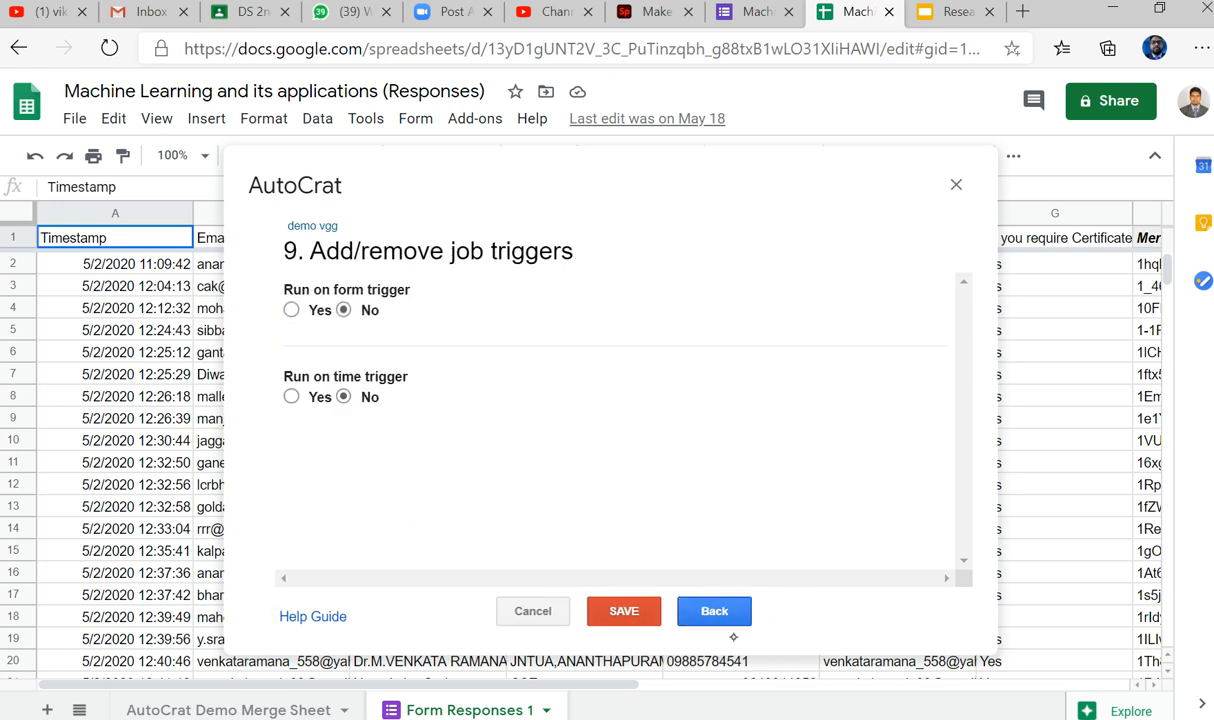
click(714, 609)
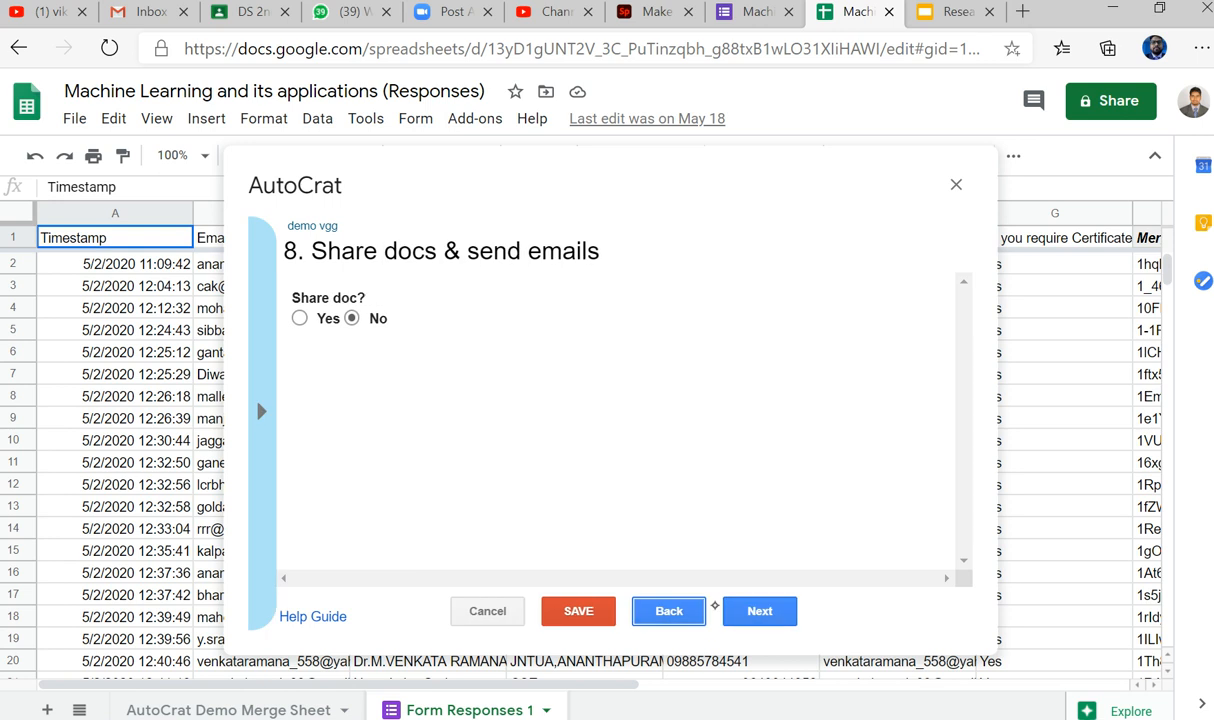
click(299, 318)
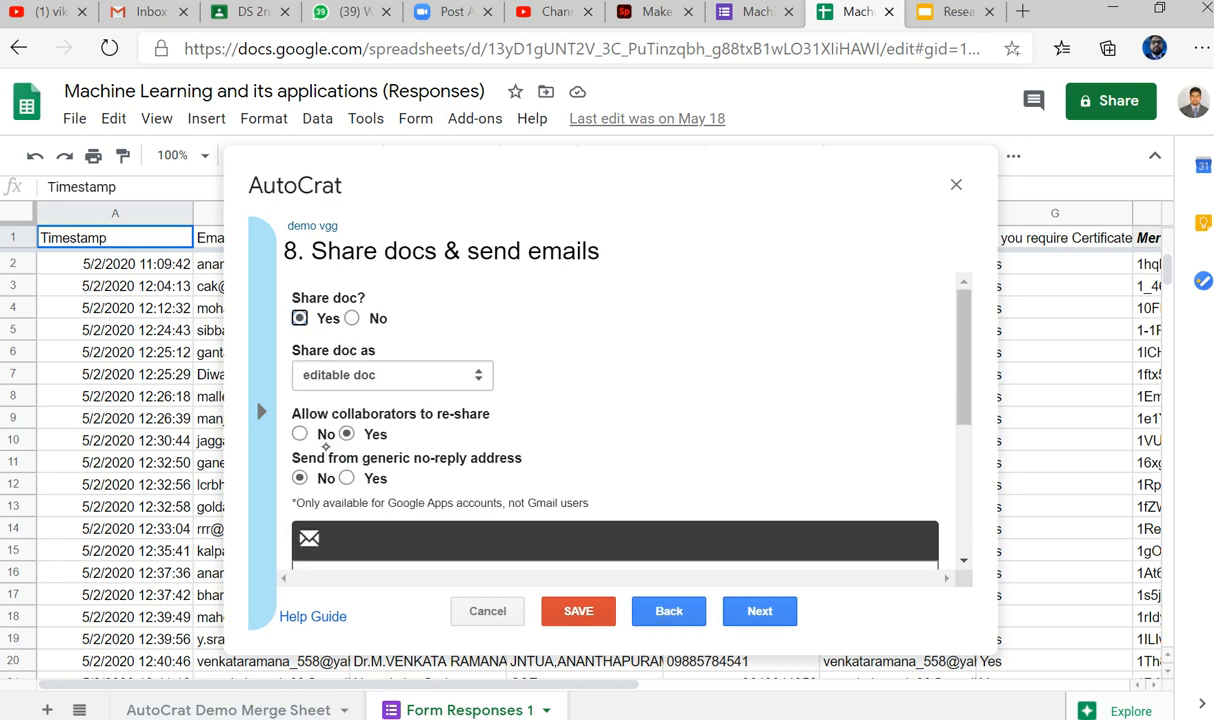
scroll(948, 486, down, 3)
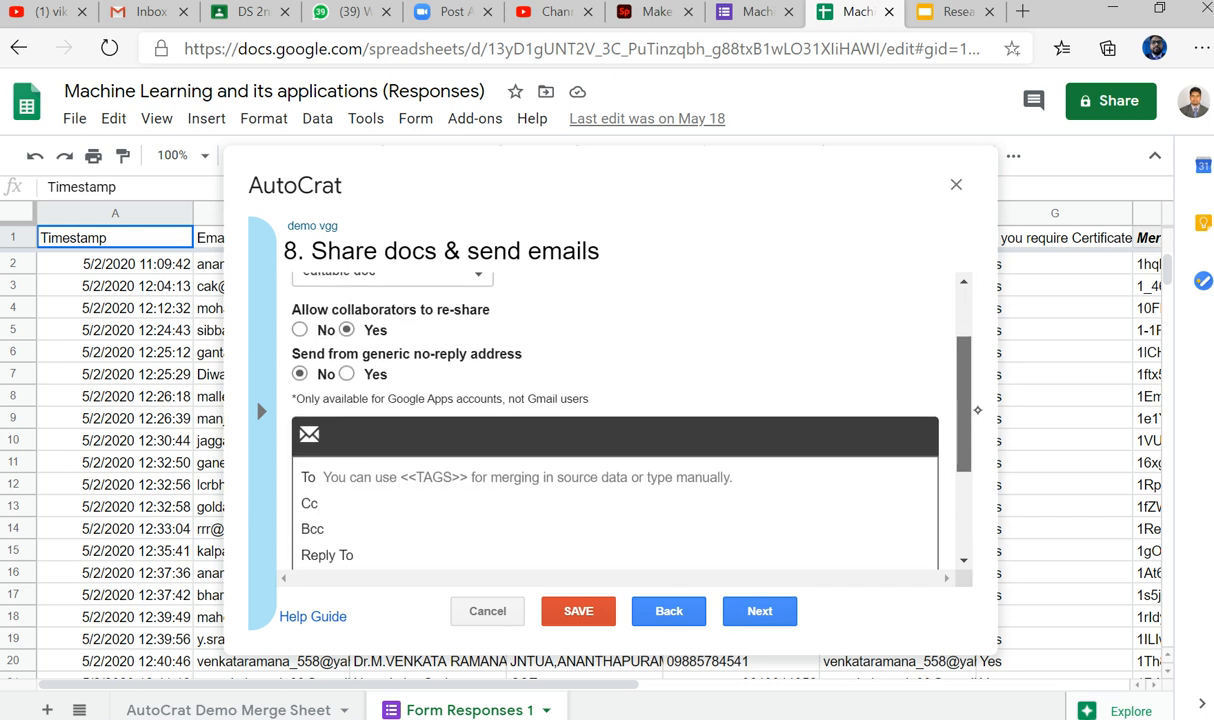
click(334, 427)
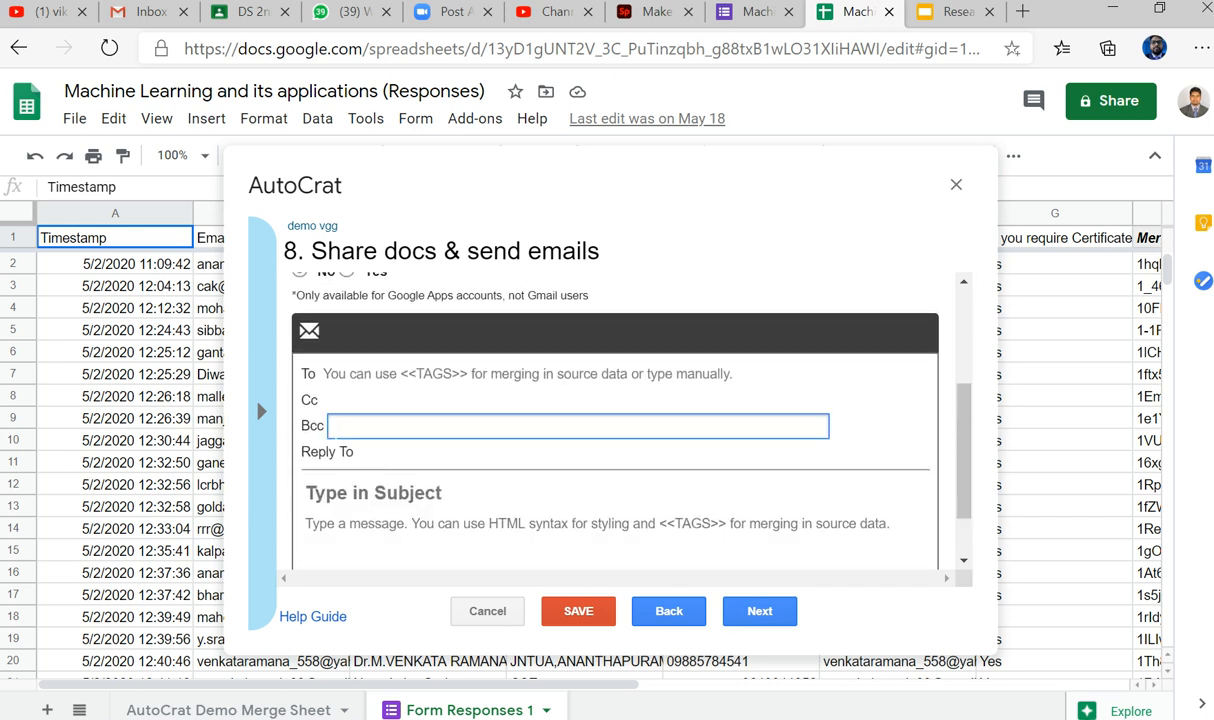
text(<<>>)
text(email)
scroll(932, 458, down, 1)
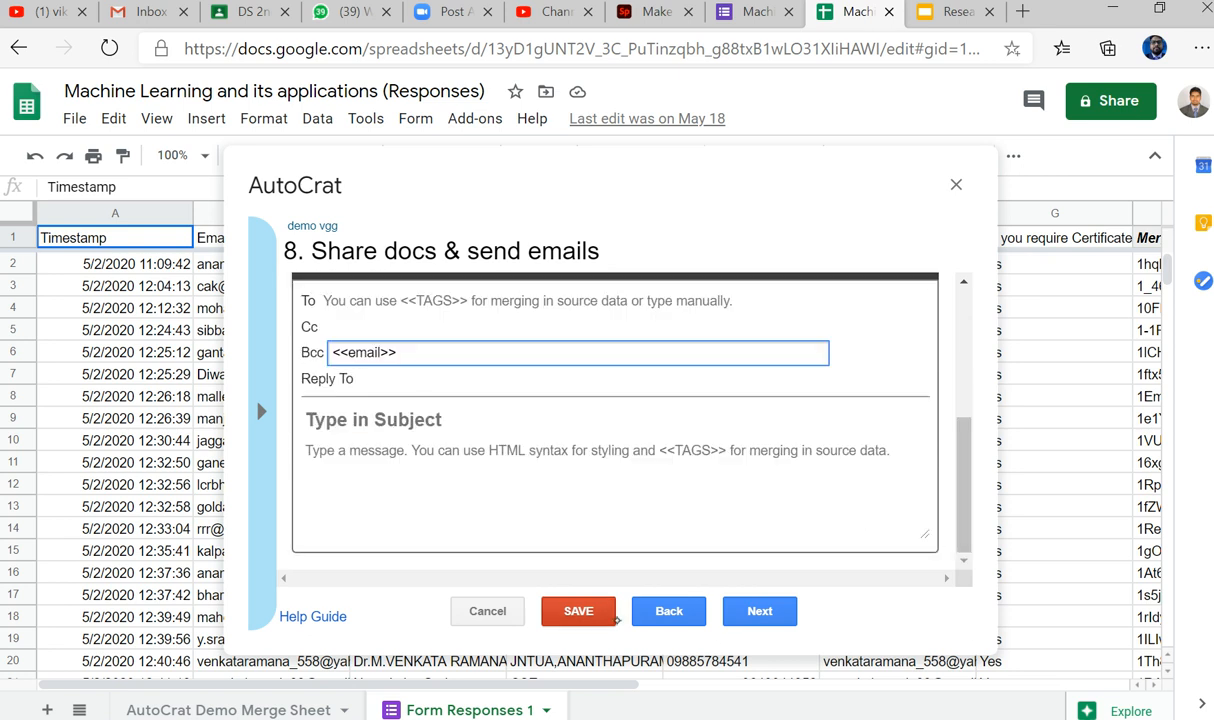
Try to save the merge job without an email subject
click(603, 620)
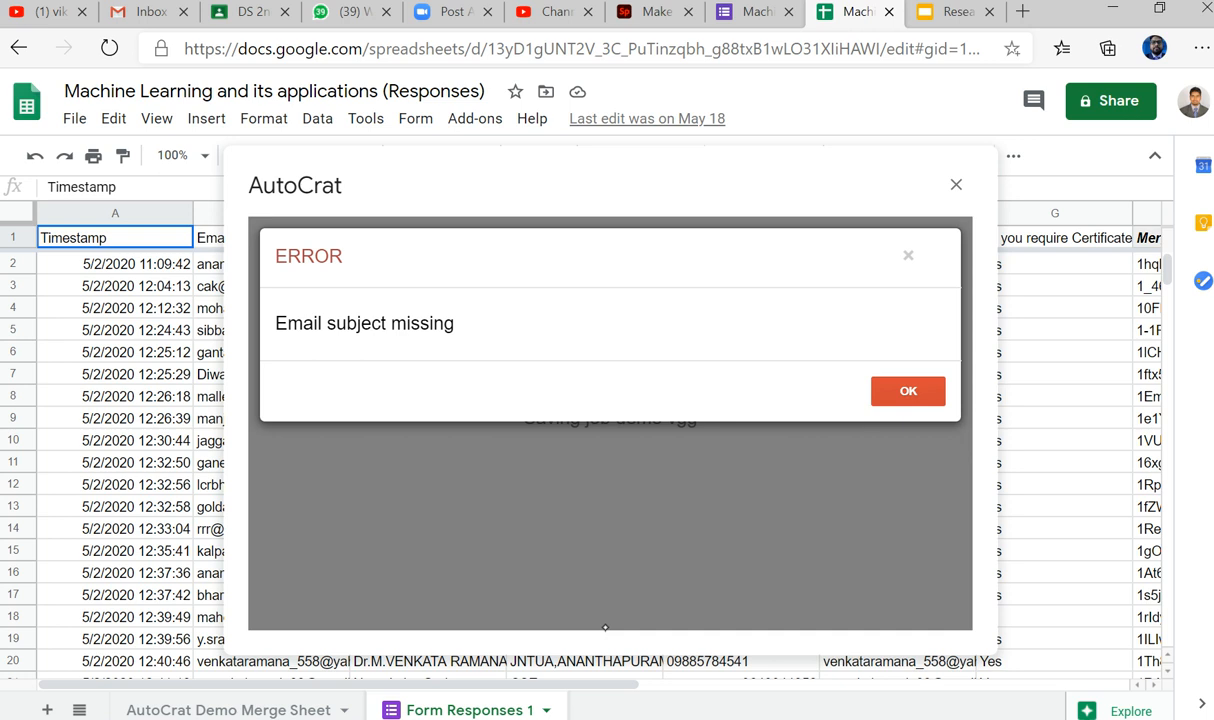
click(908, 391)
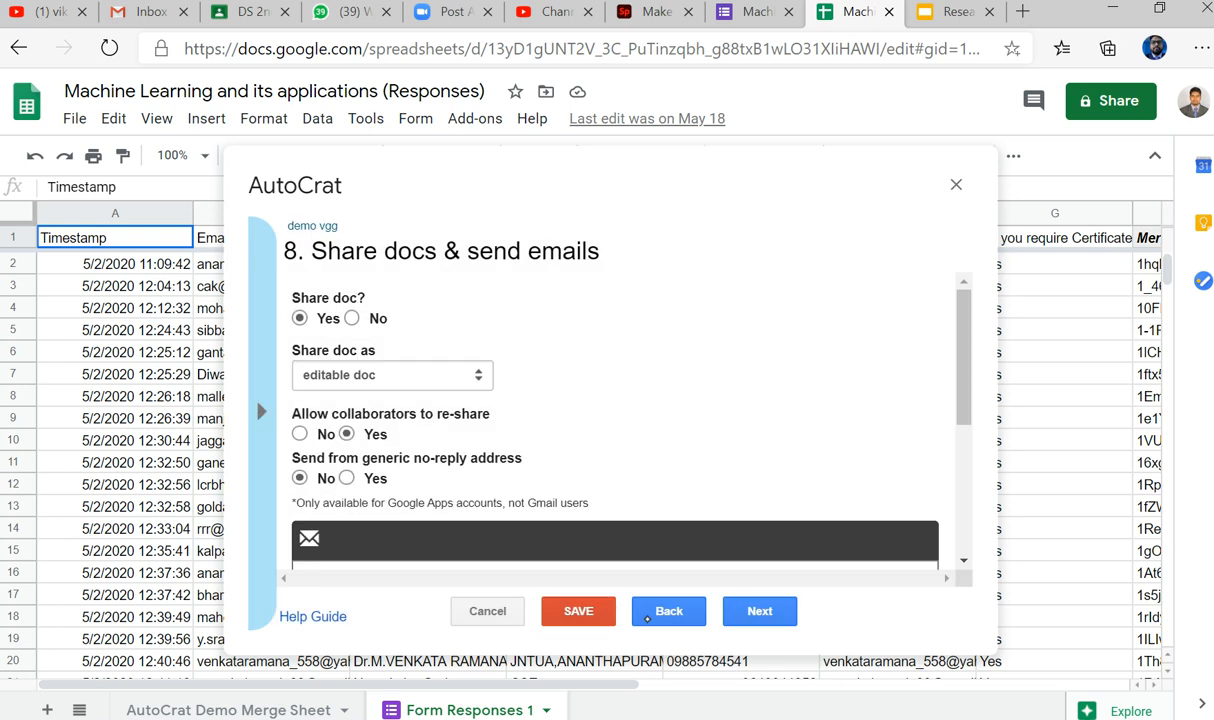
click(556, 605)
click(883, 393)
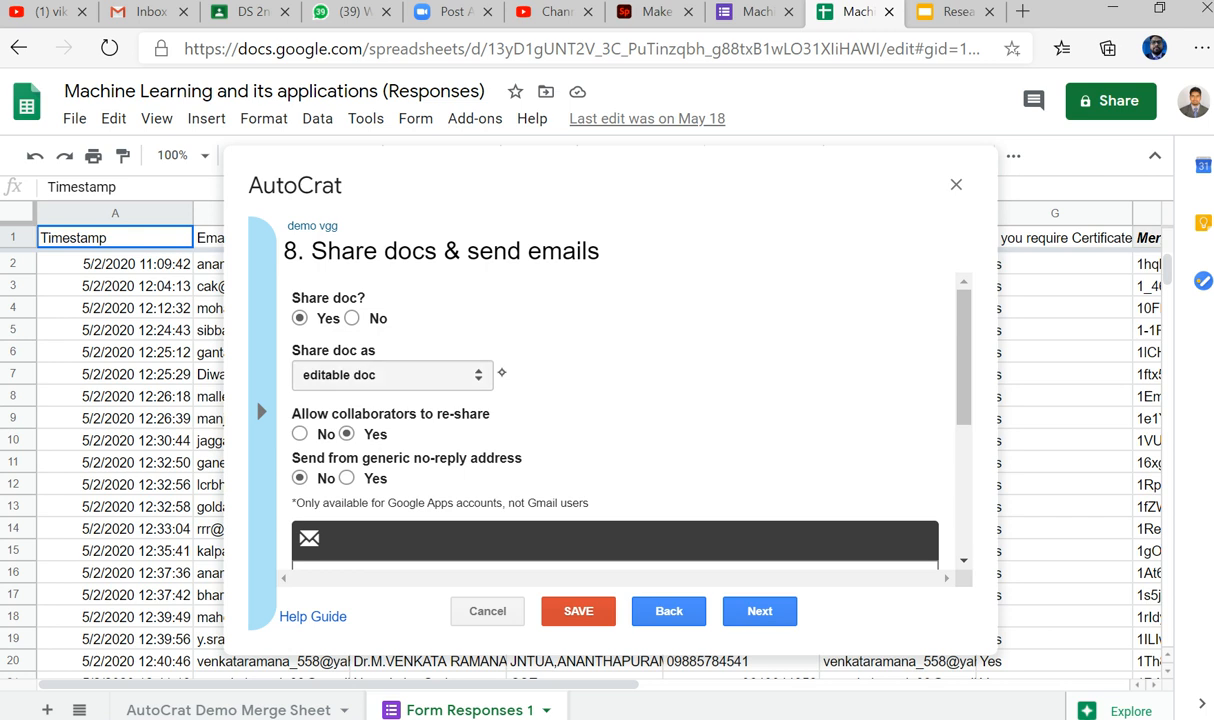
Set the email subject to "certificate" and the message to "please find your certificate"
scroll(671, 368, down, 1)
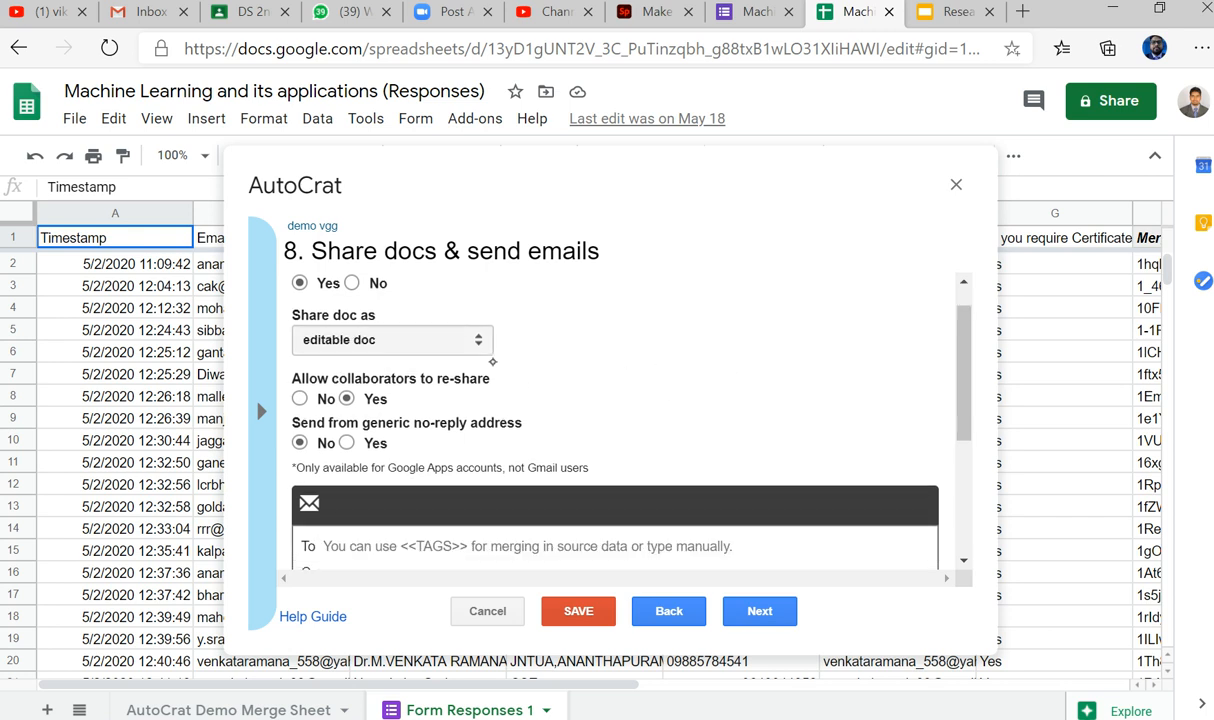
scroll(629, 401, down, 3)
click(420, 459)
text(cert)
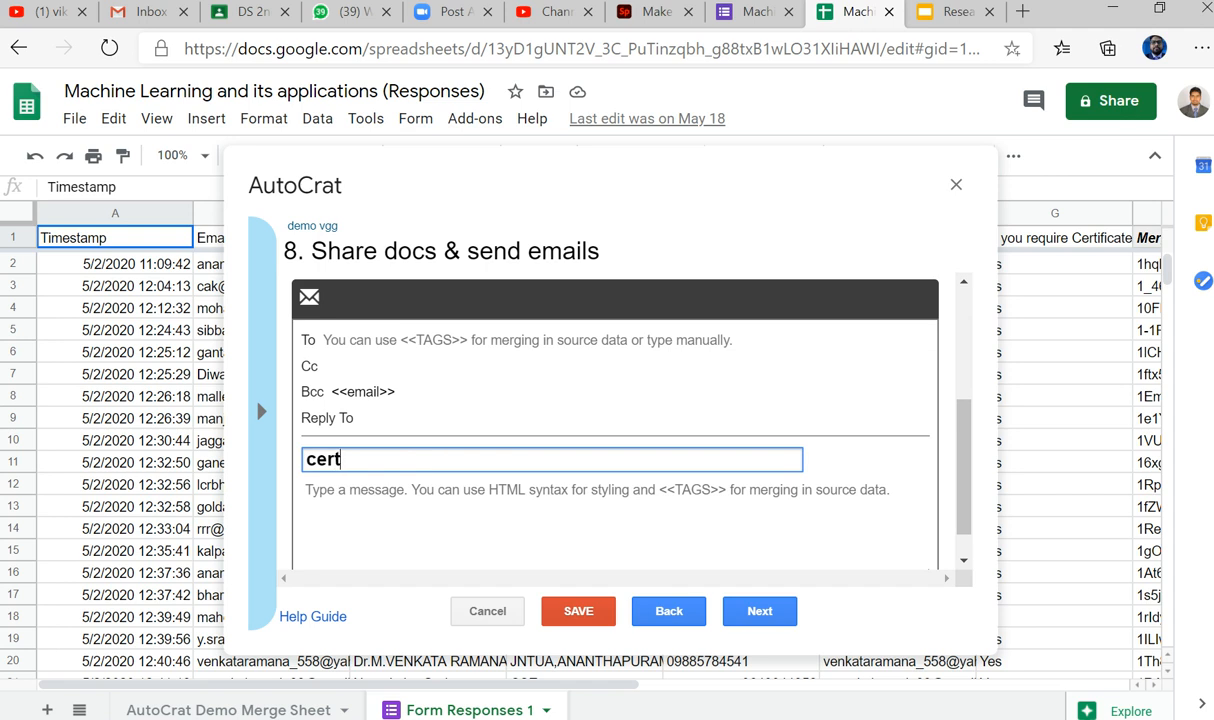
text(ificate)
click(597, 492)
text(ple)
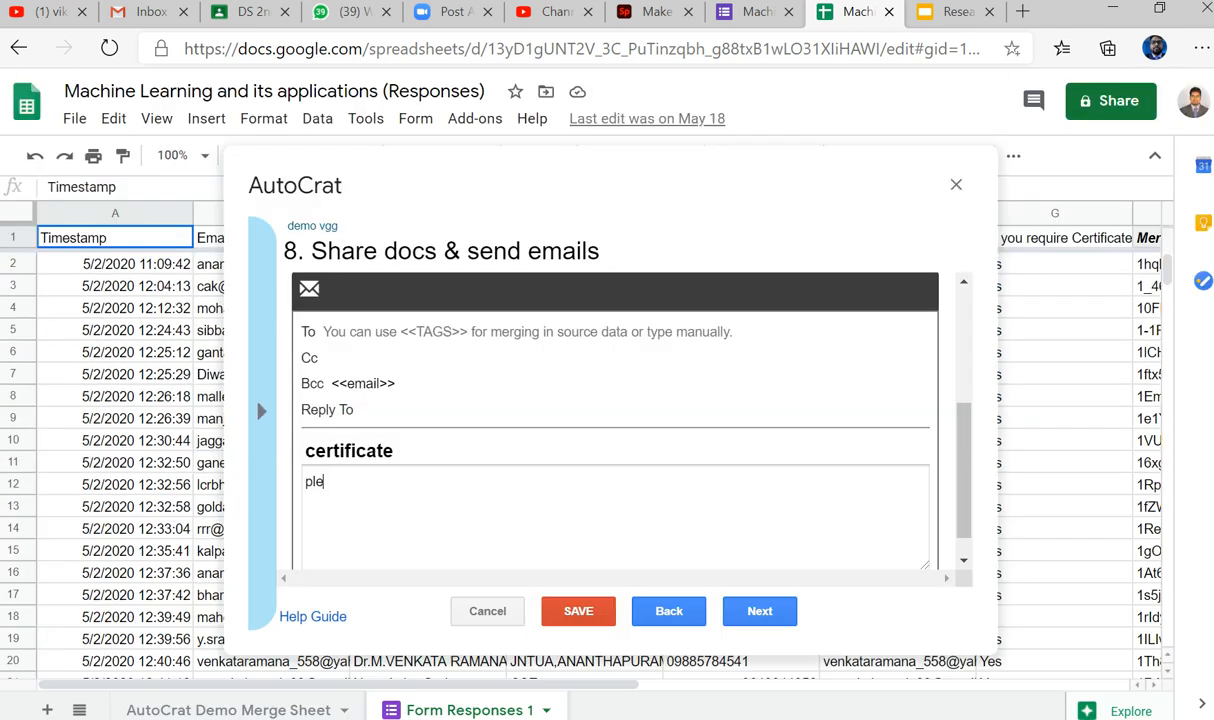
text(ase find your certificate)
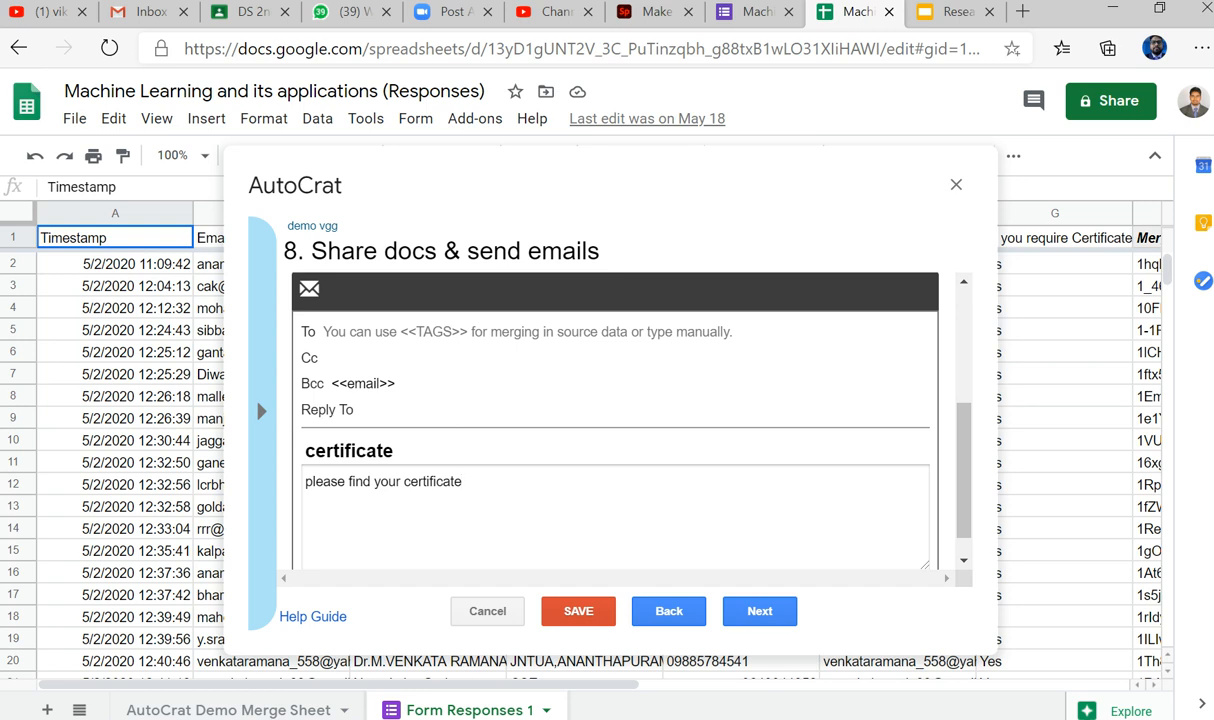
Try to save the merge job, and choose AutoCrat Demo Folder as the destination folder for the merged documents
click(578, 611)
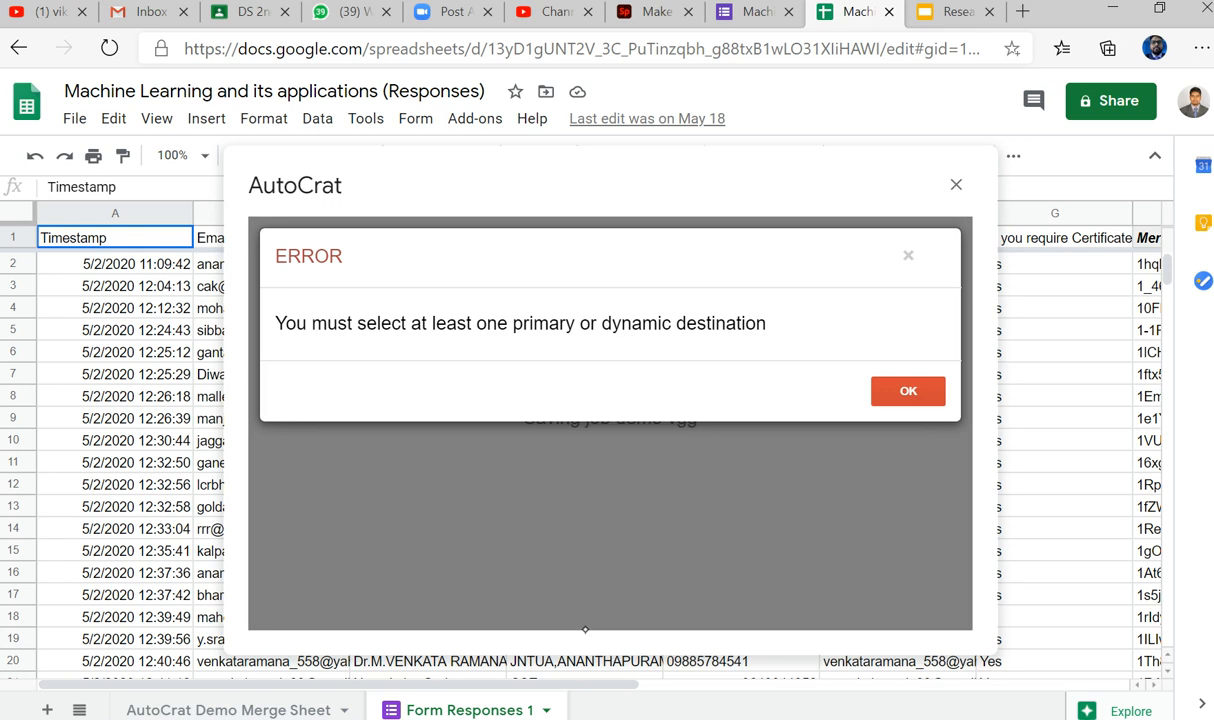
click(906, 392)
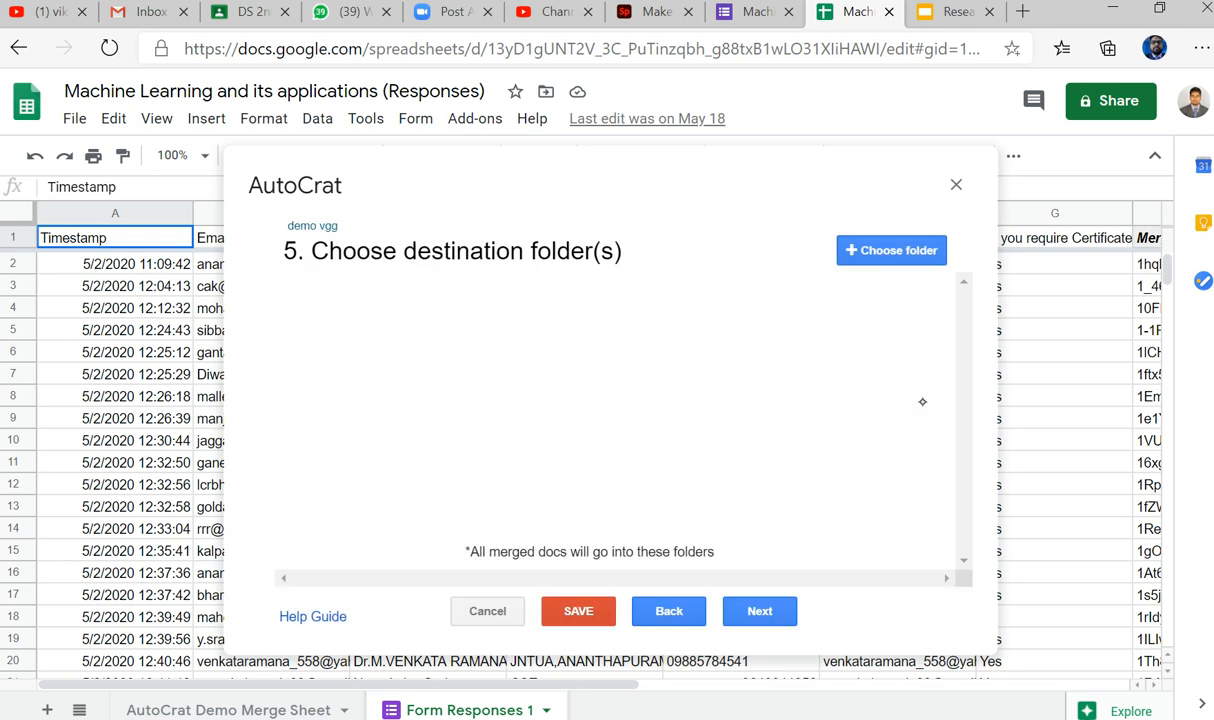
click(922, 252)
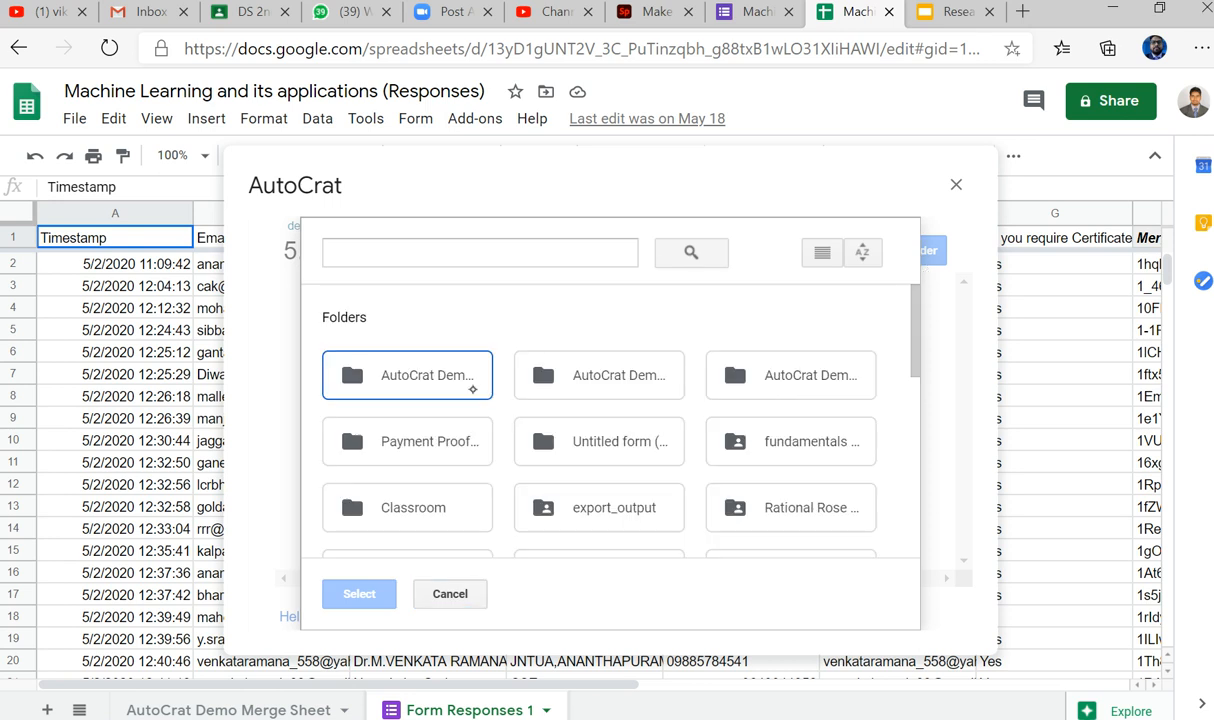
click(450, 394)
click(377, 600)
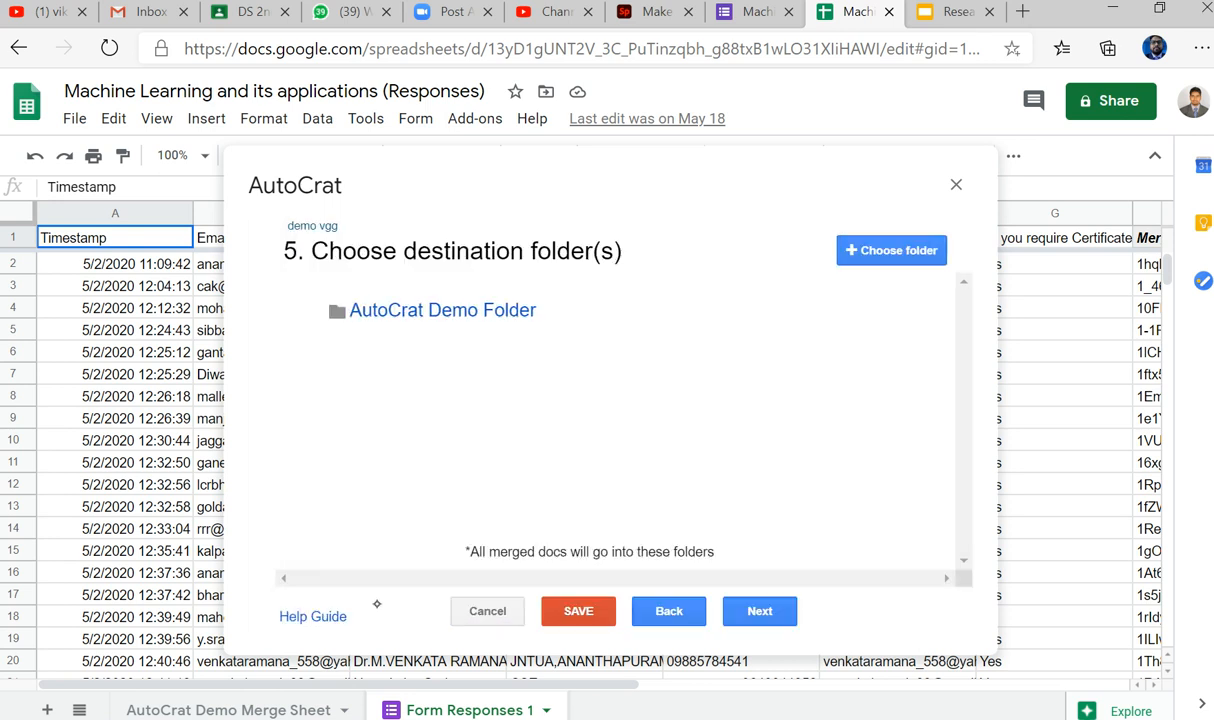
Keep the remaining folder reference, sharing and trigger settings as they are, and save the merge job
click(785, 618)
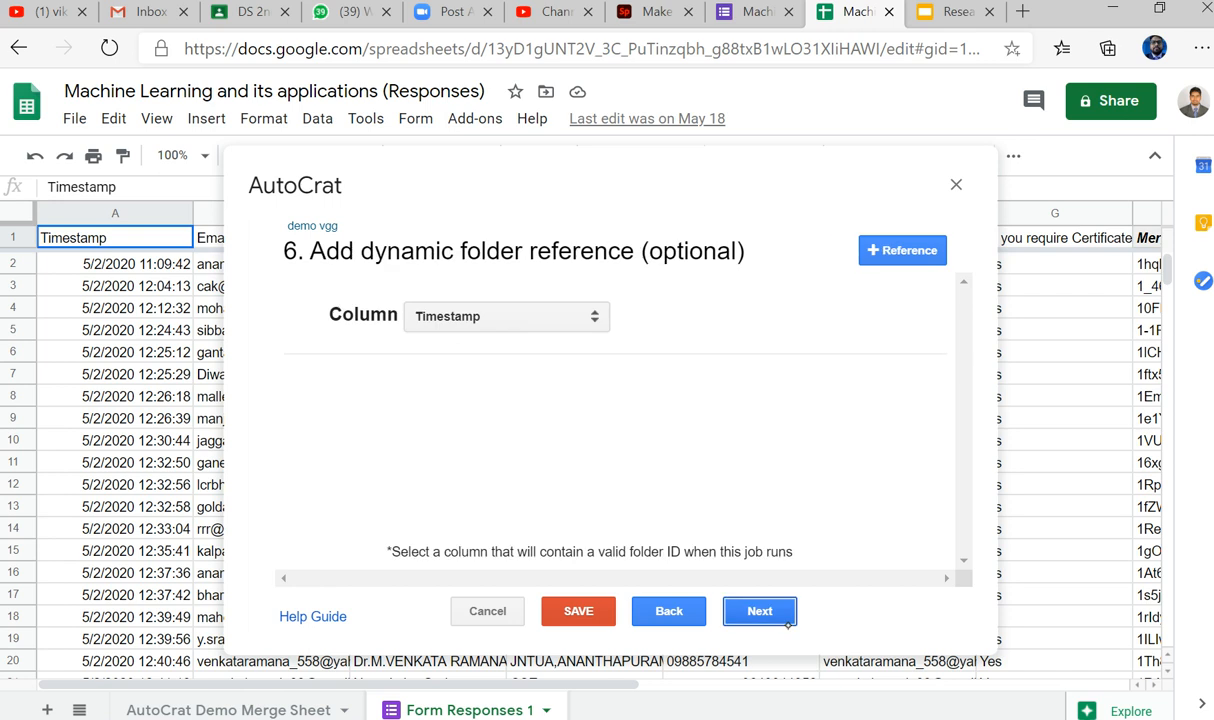
click(788, 618)
click(760, 612)
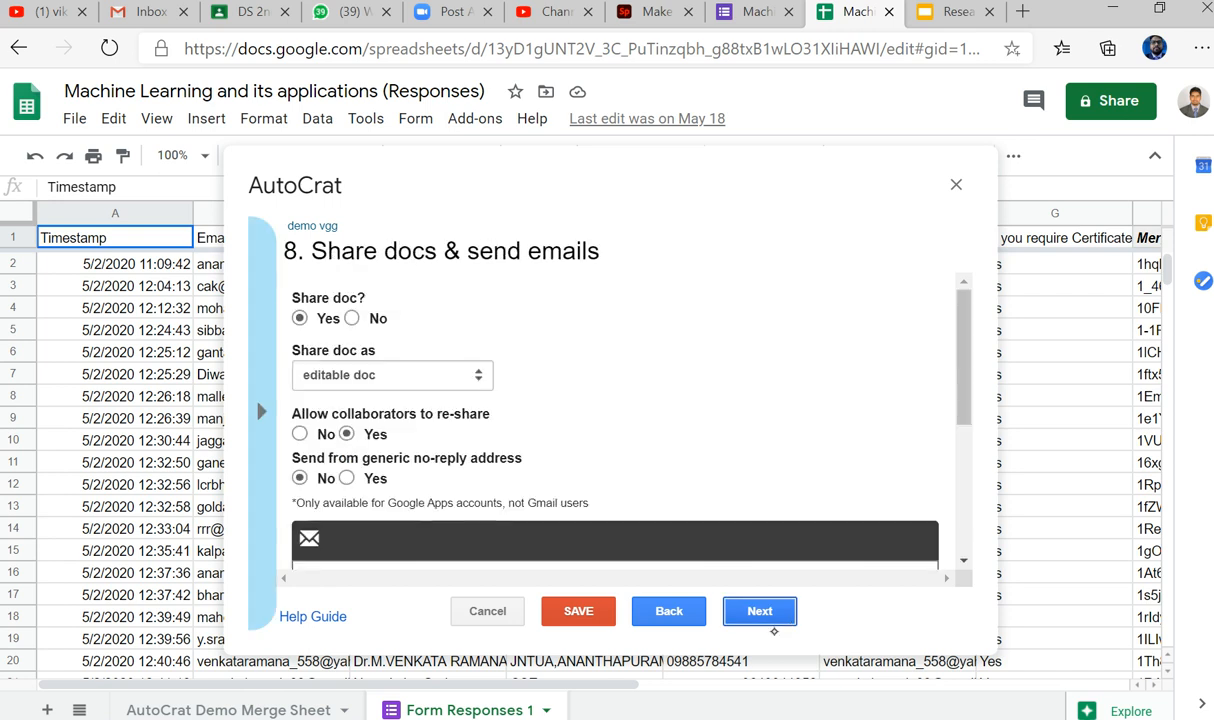
click(760, 618)
click(643, 617)
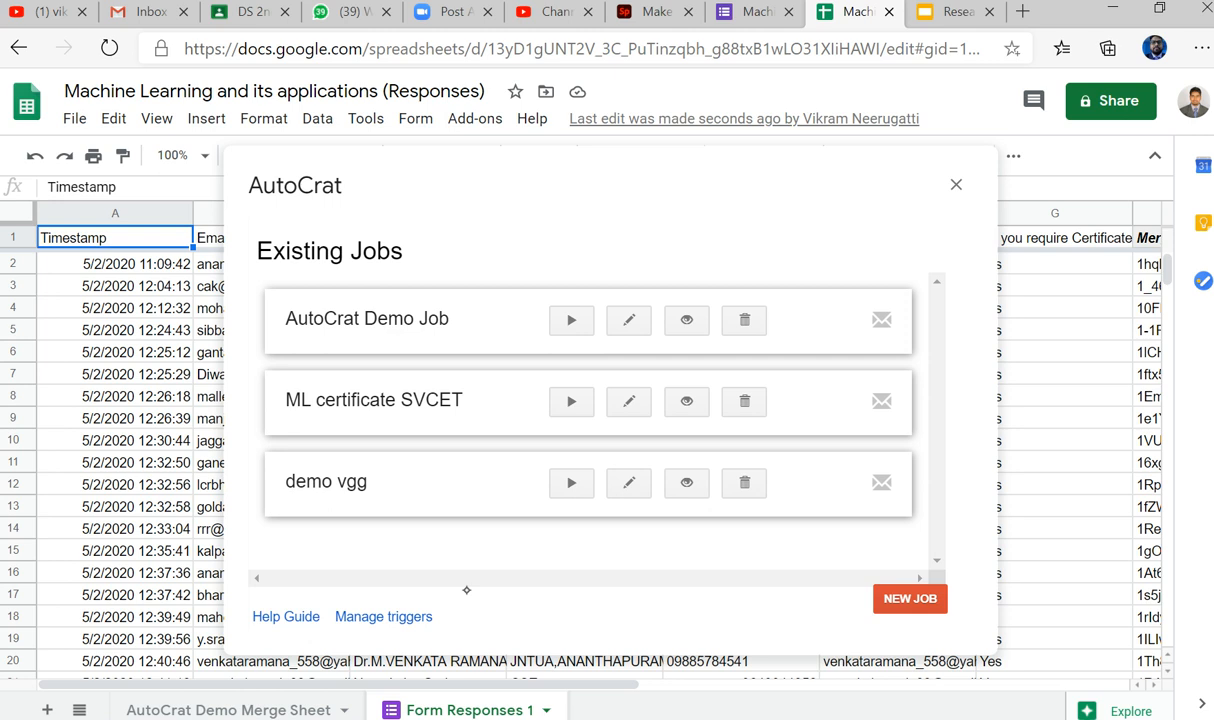
Run the demo vgg merge job from the list of existing jobs
click(477, 121)
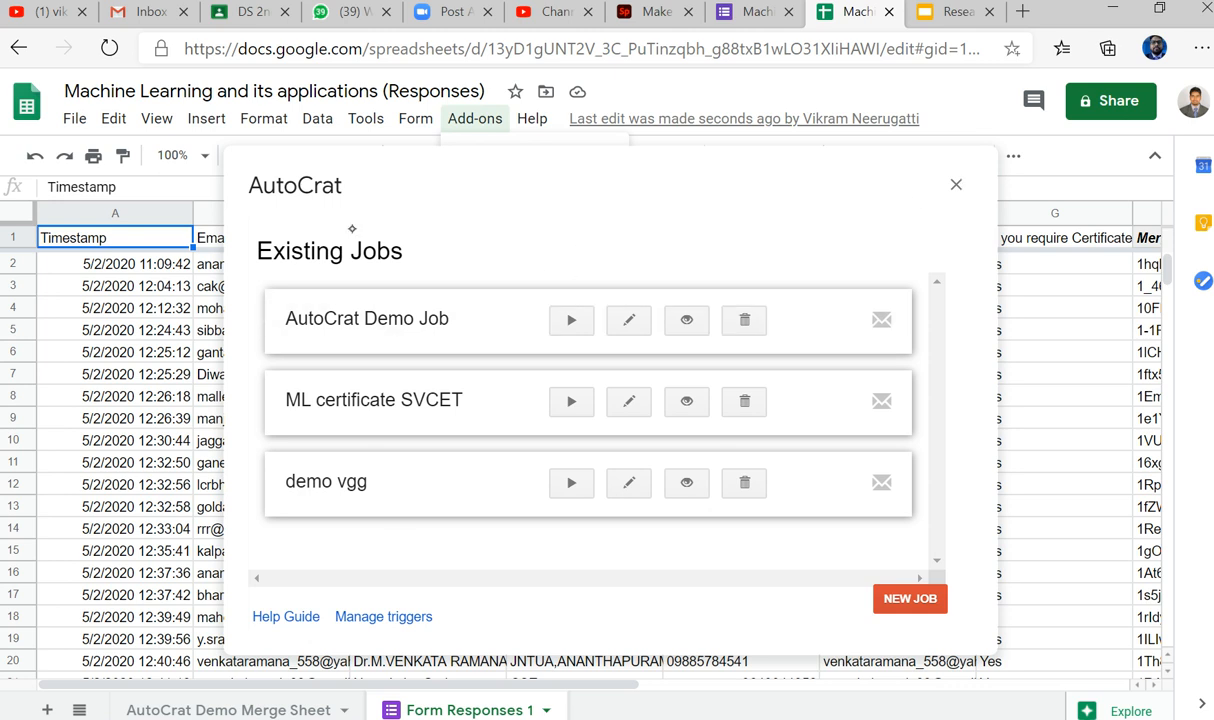
click(581, 488)
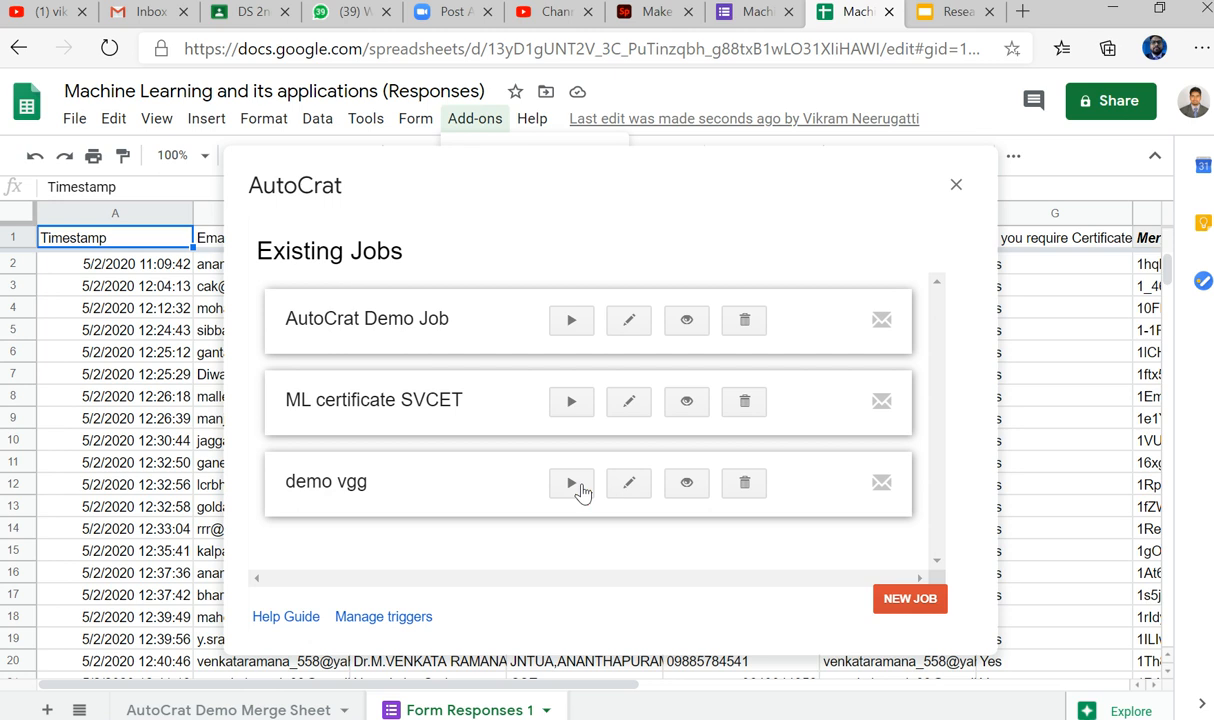